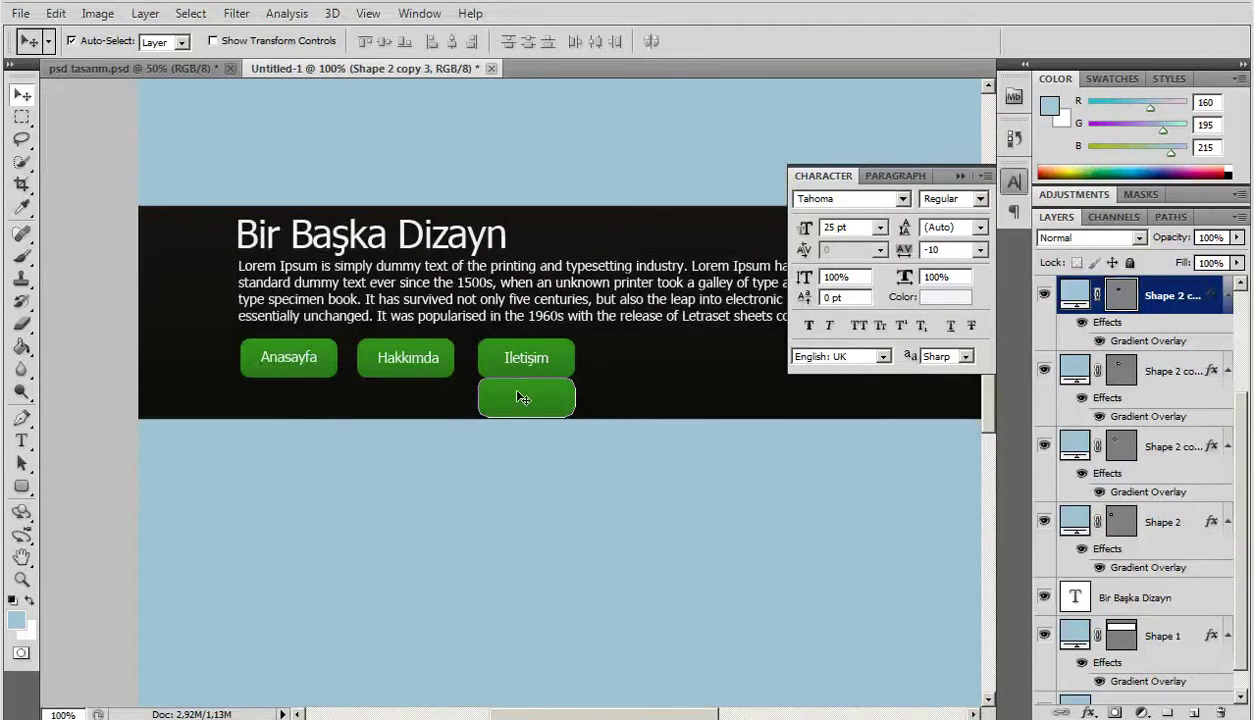
Step: Place the copied green button below Iletişim and squash it to about 45% height
key("Up")
key("Up")
key("Up")
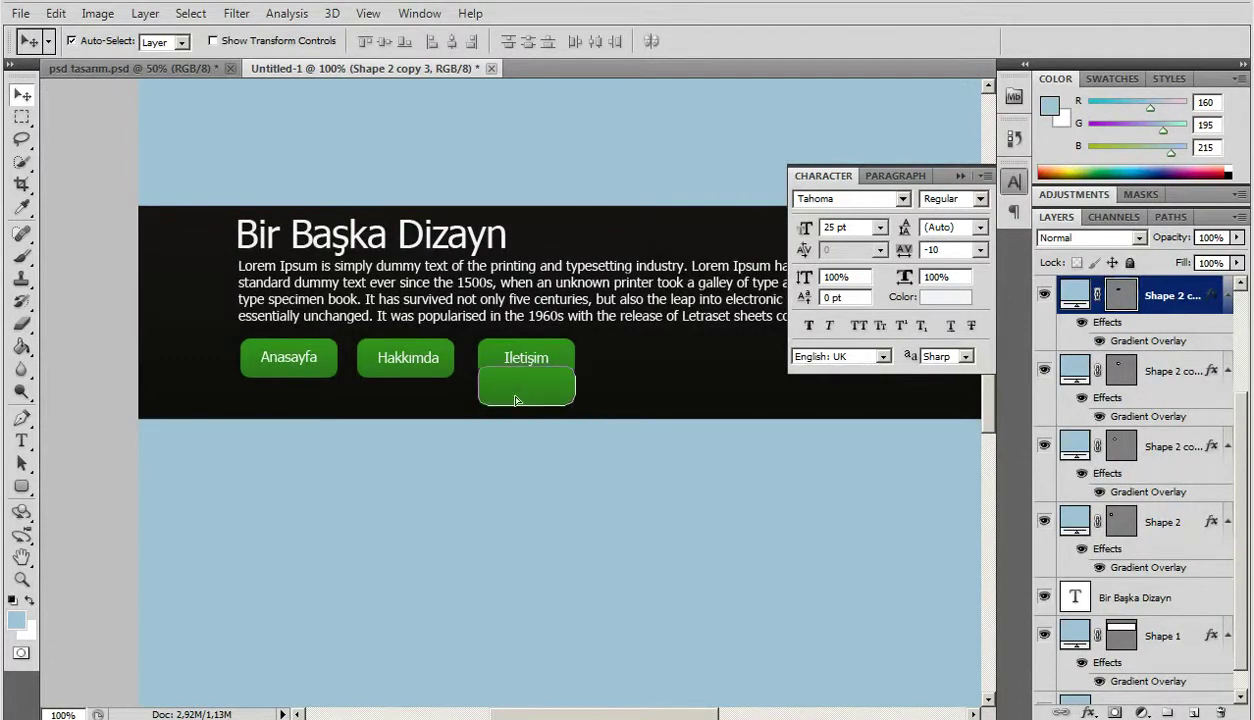
key("shift+Down")
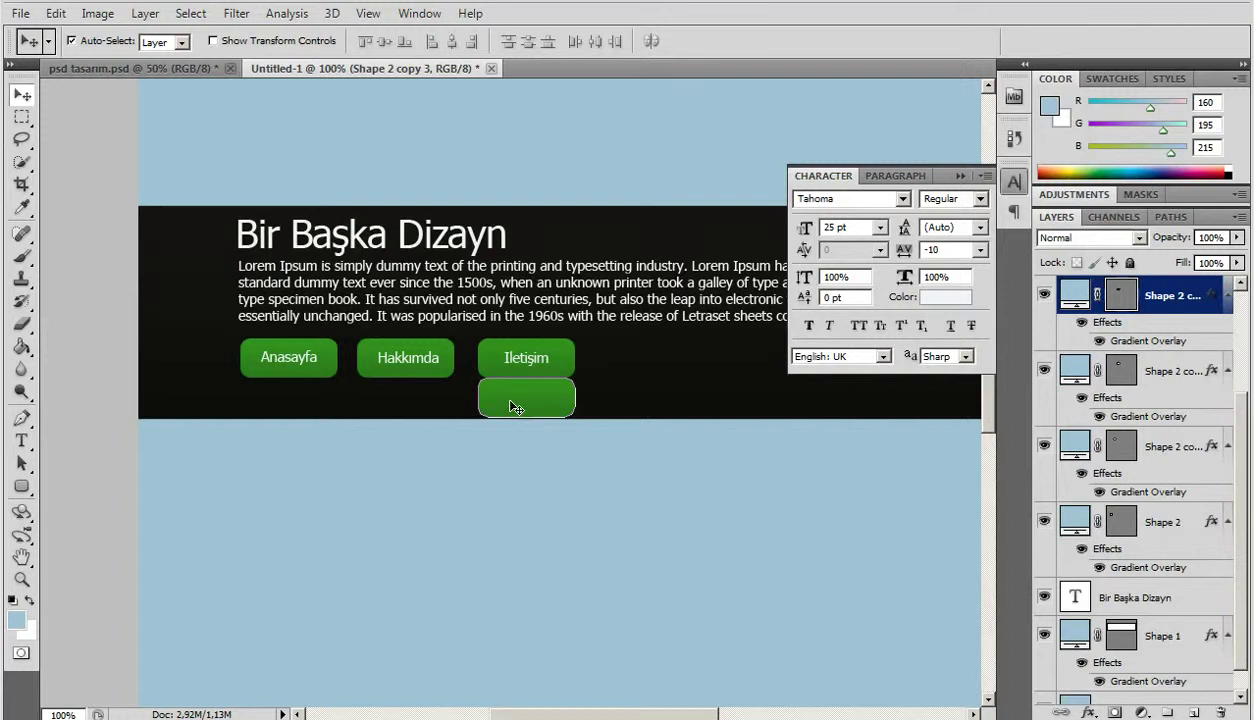
key("ctrl+t")
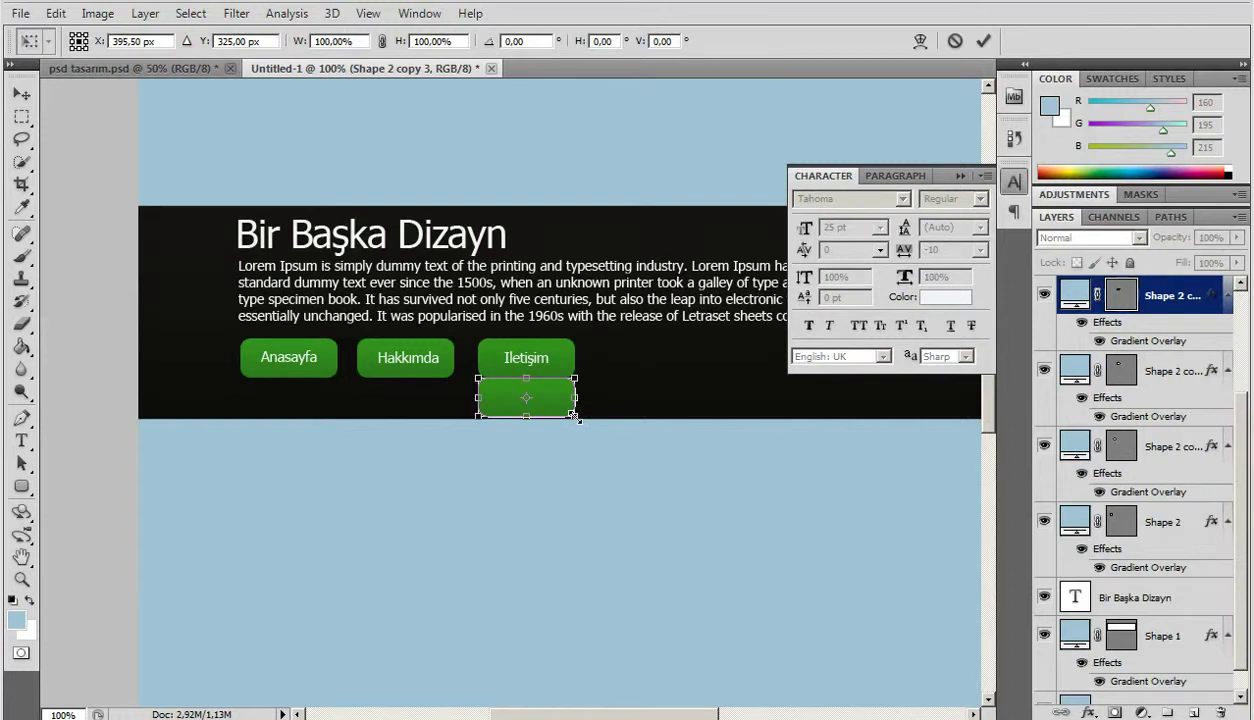
left_click_drag(575, 416, 579, 396)
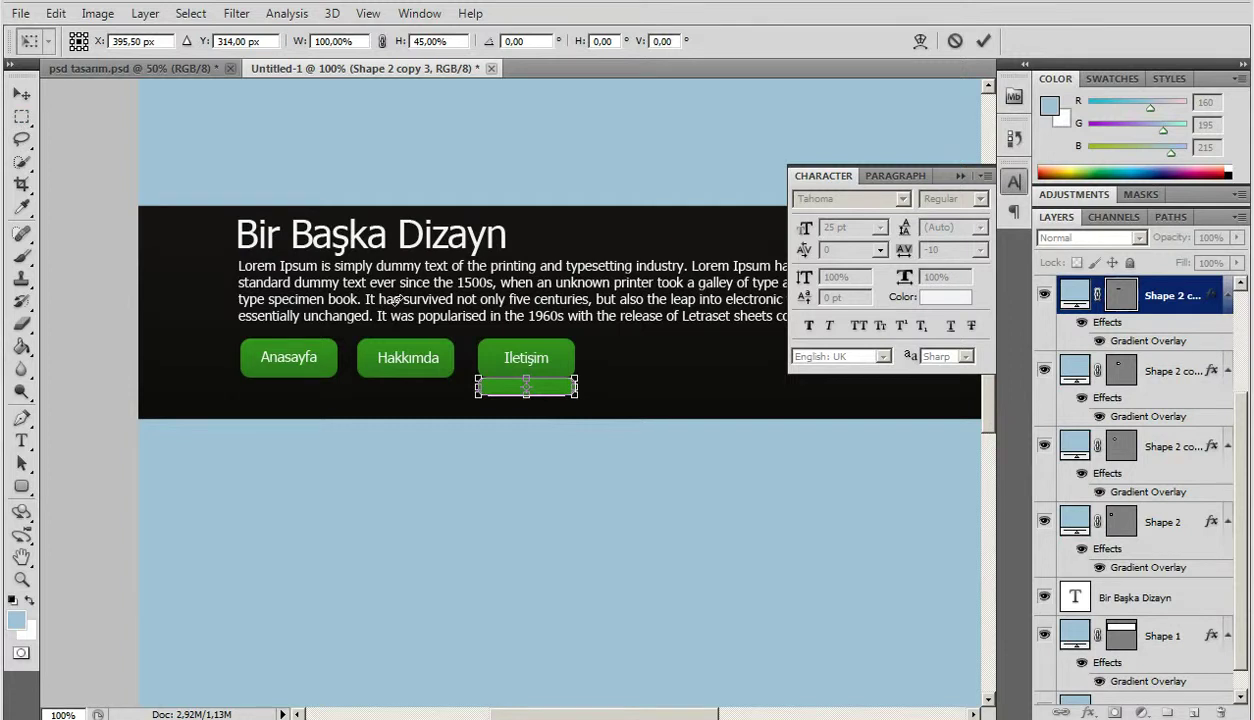
key("Return")
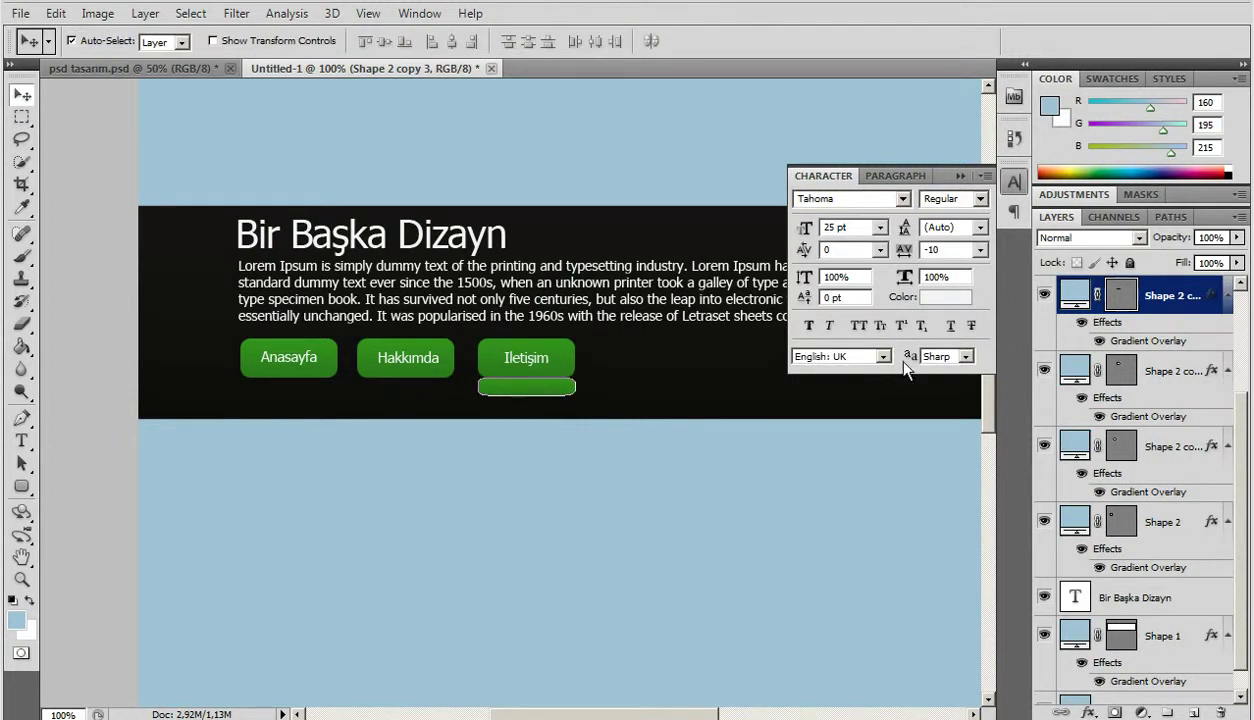
Step: Lower the reflection layer's opacity to about 36%
left_click(1238, 238)
left_click_drag(1204, 264, 1175, 262)
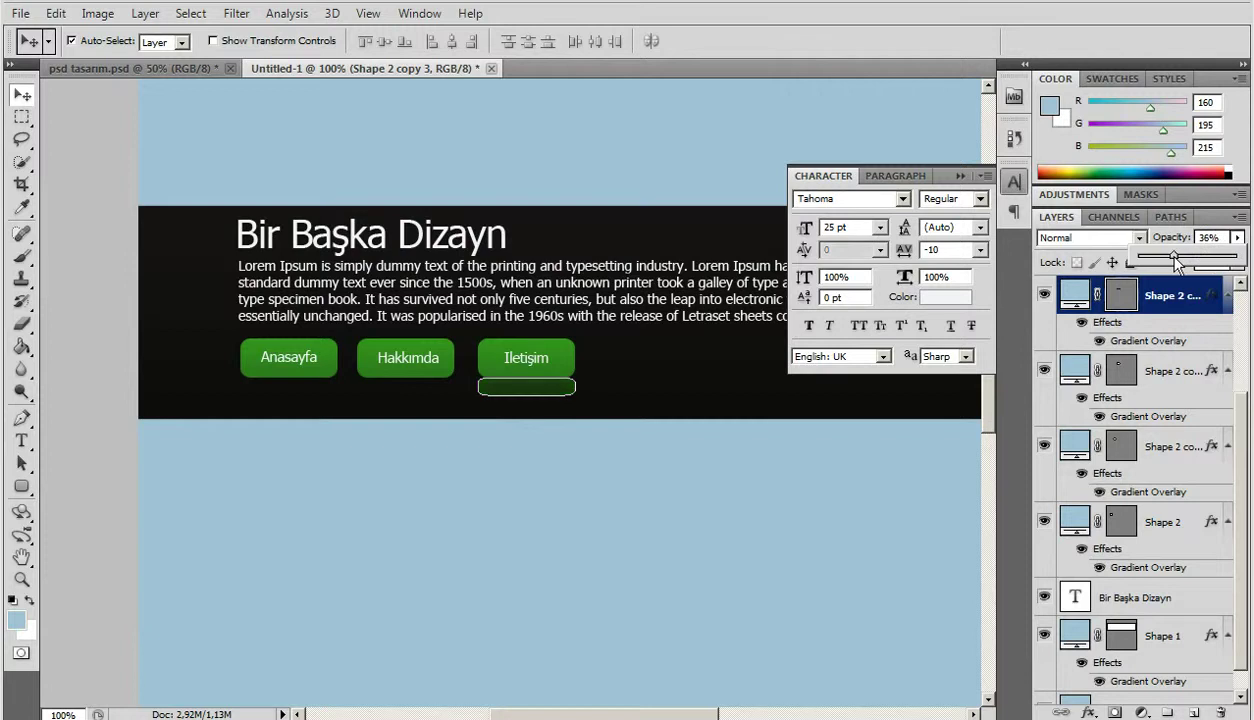
left_click(492, 506)
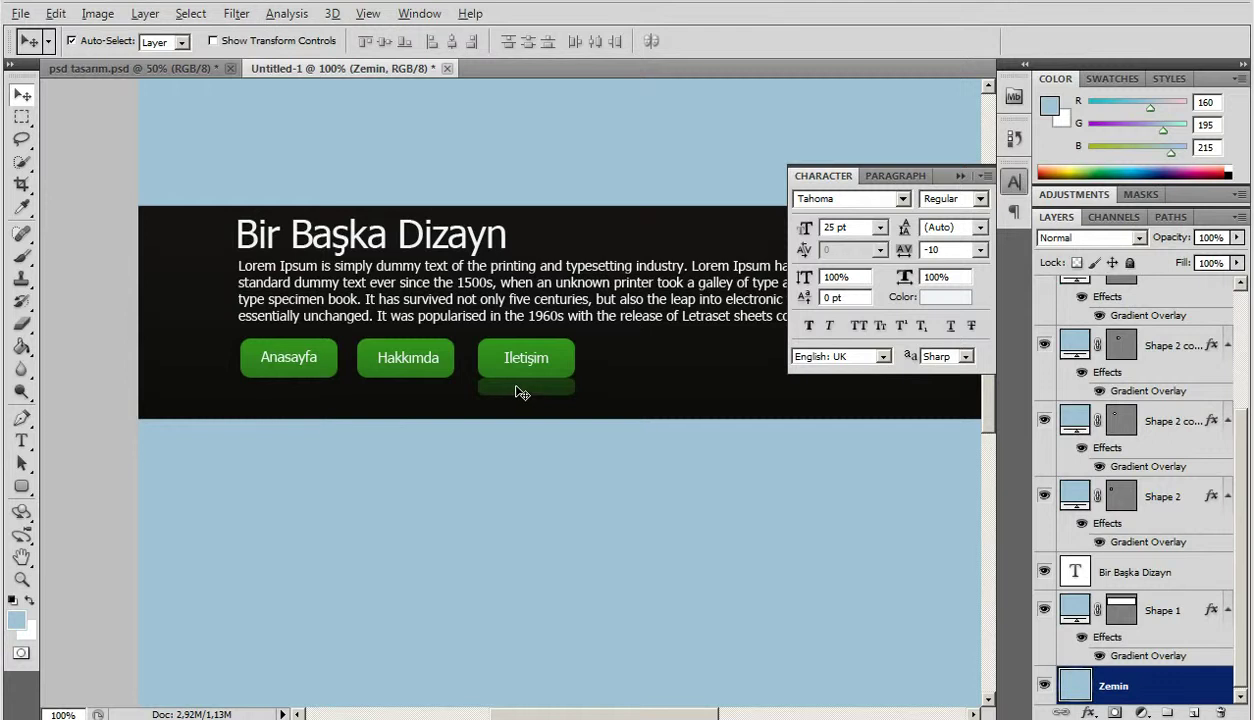
Step: Copy the reflection under Hakkımda and fade the Iletişim reflection to 25% opacity
left_click_drag(520, 392, 296, 391)
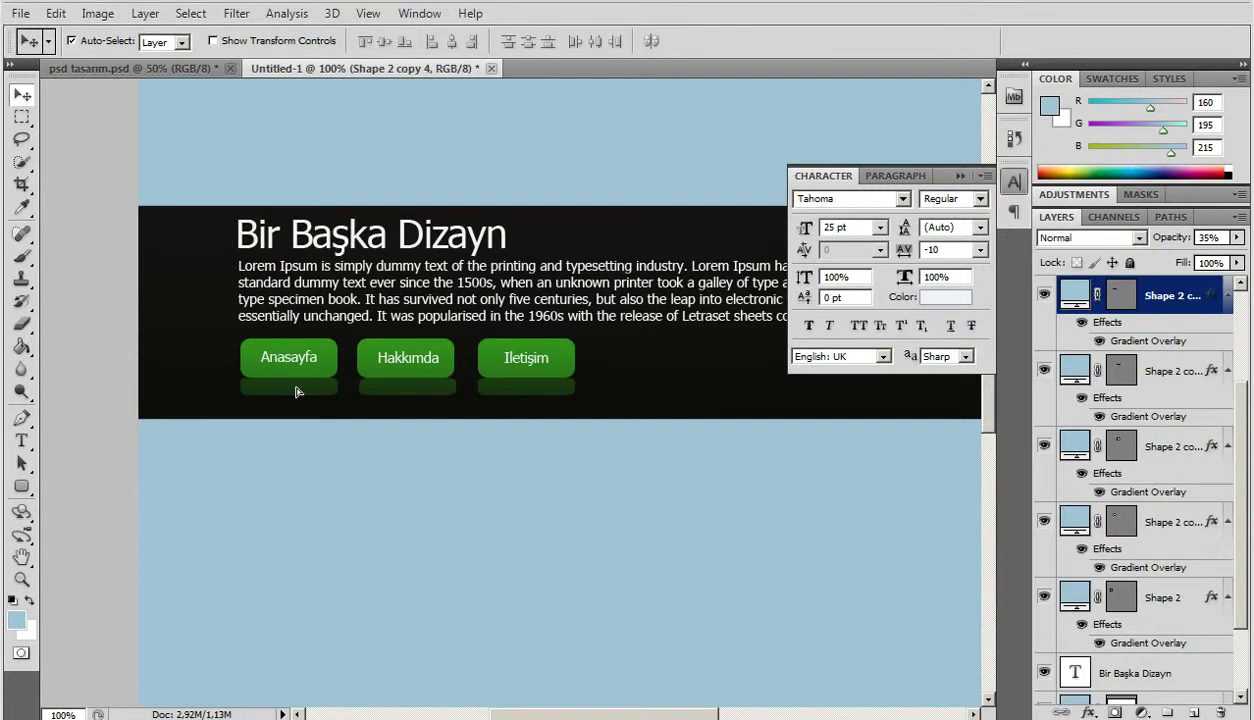
left_click(395, 485)
left_click(502, 398)
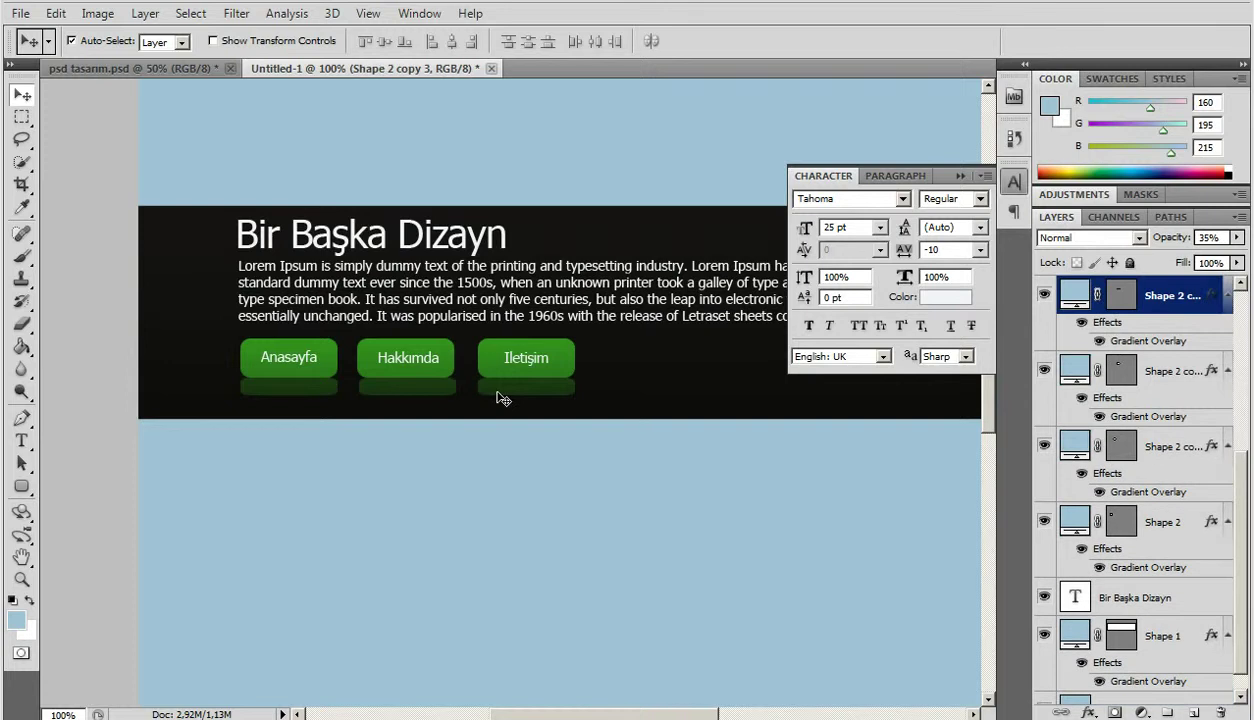
left_click(1237, 238)
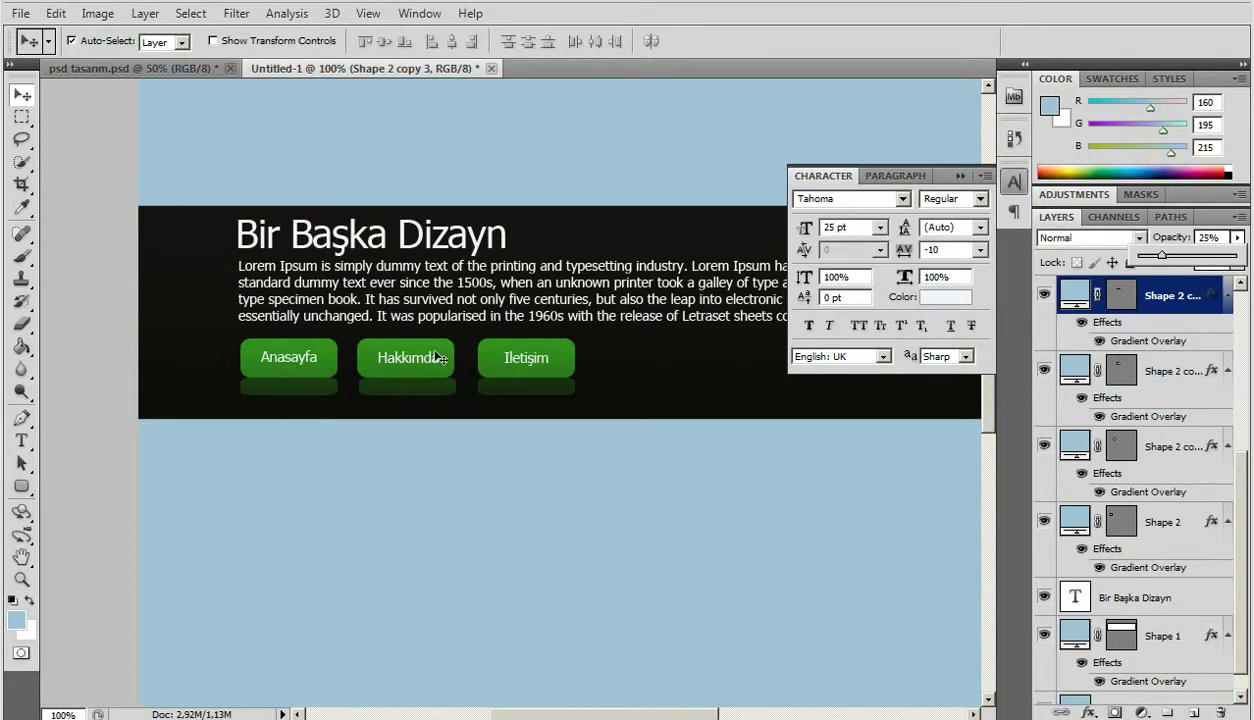
left_click(392, 380)
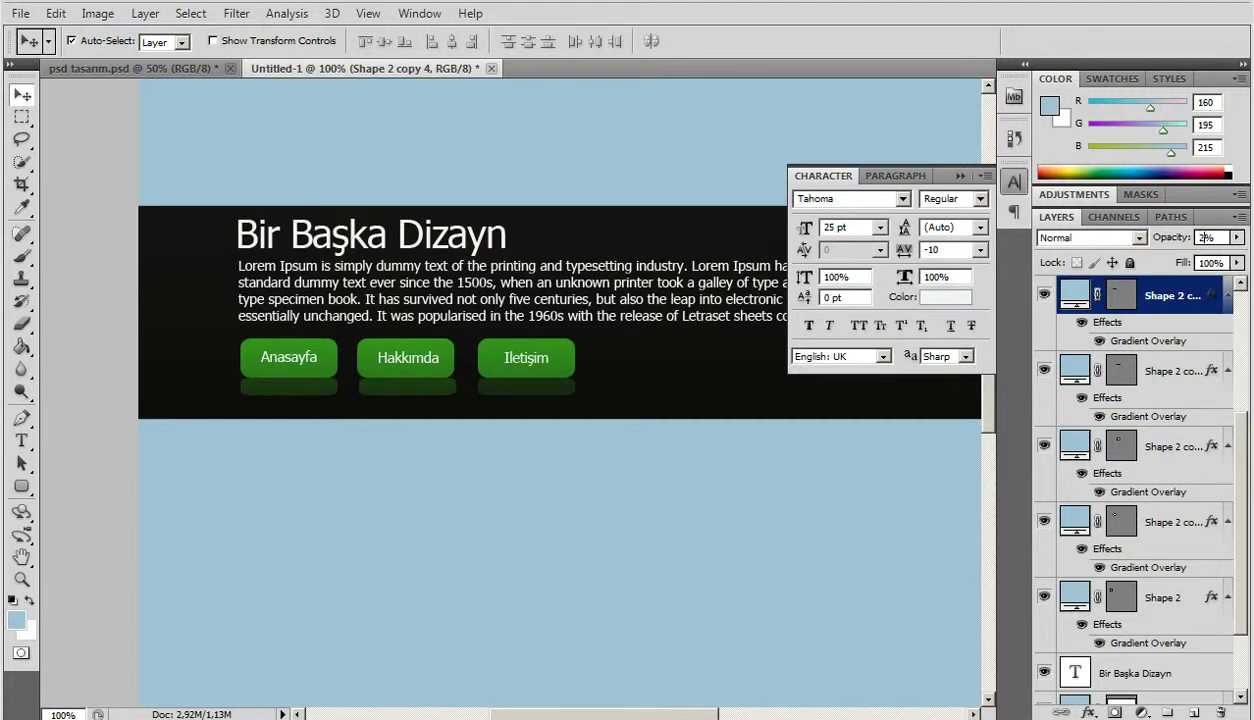
Step: Copy the reflection under Anasayfa, then compare against the finished reference design
left_click_drag(322, 384, 330, 388)
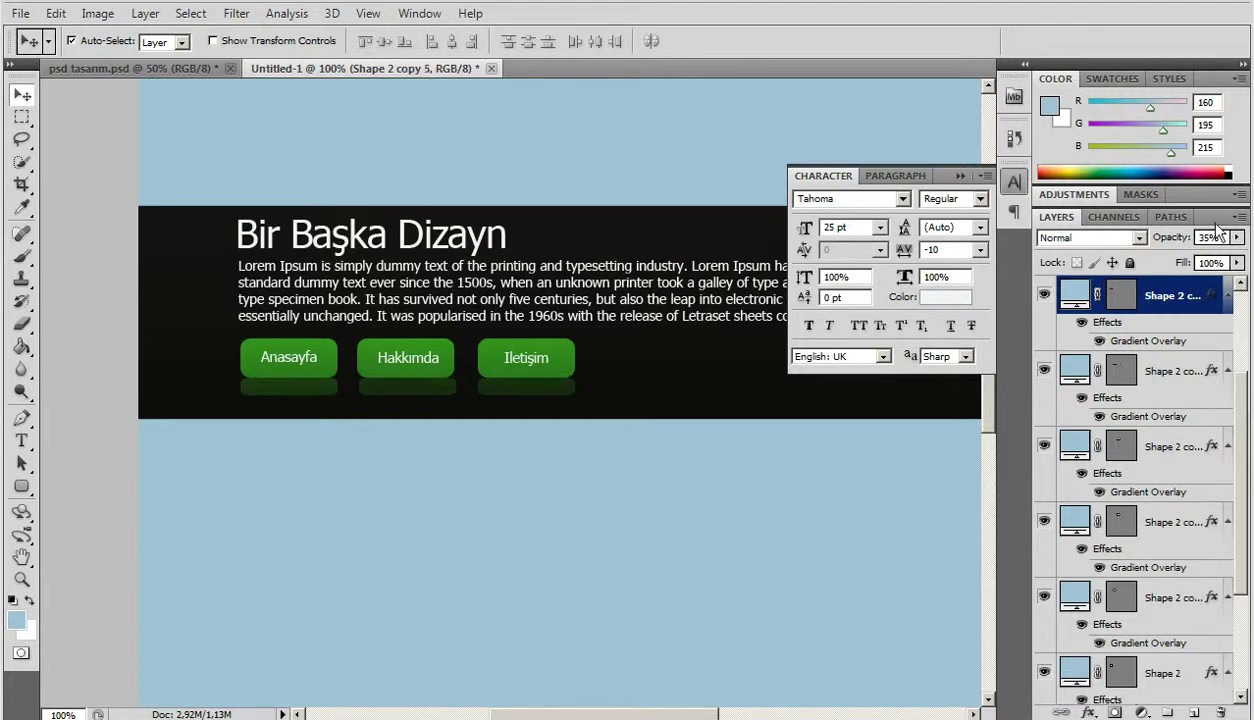
left_click(445, 432)
left_click(962, 177)
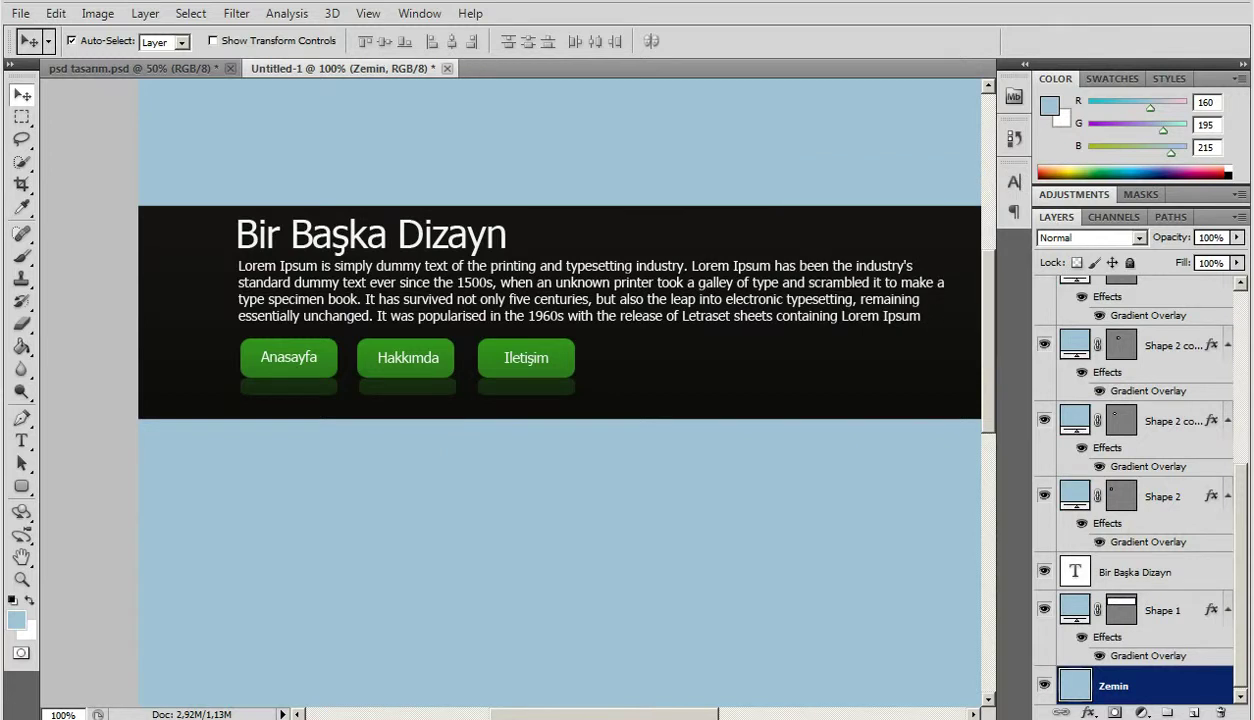
left_click(494, 716)
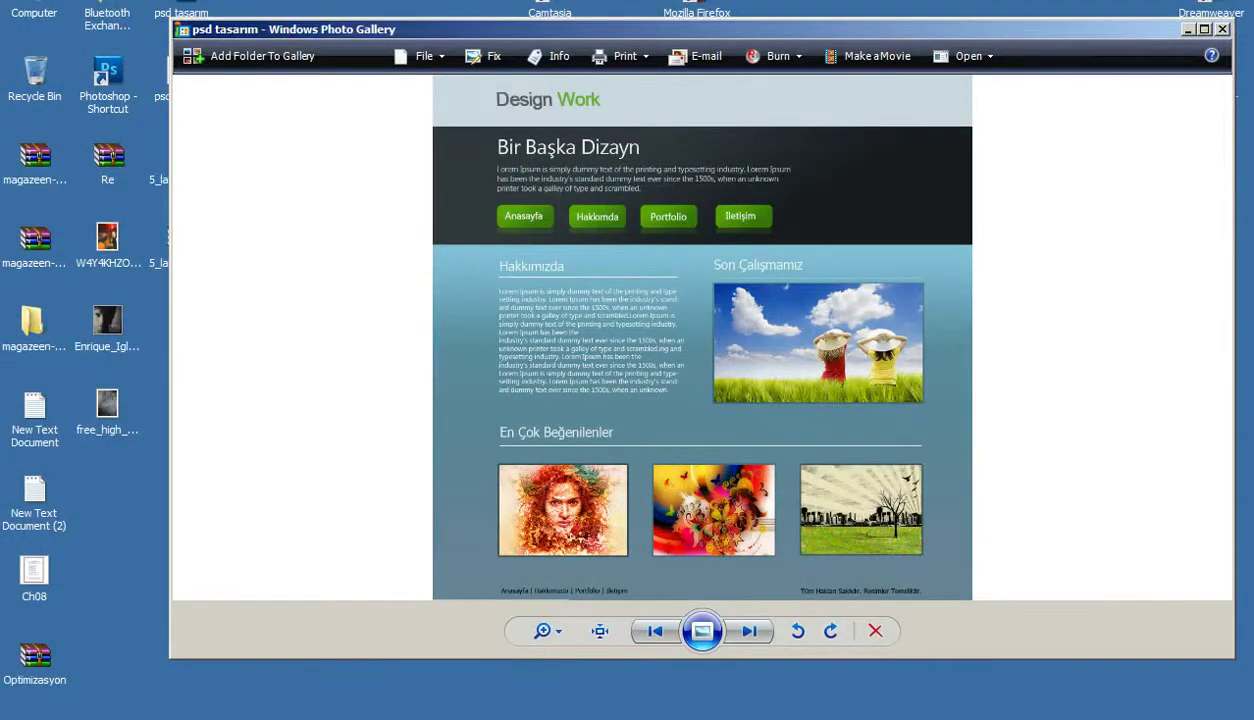
left_click(494, 716)
left_click(21, 443)
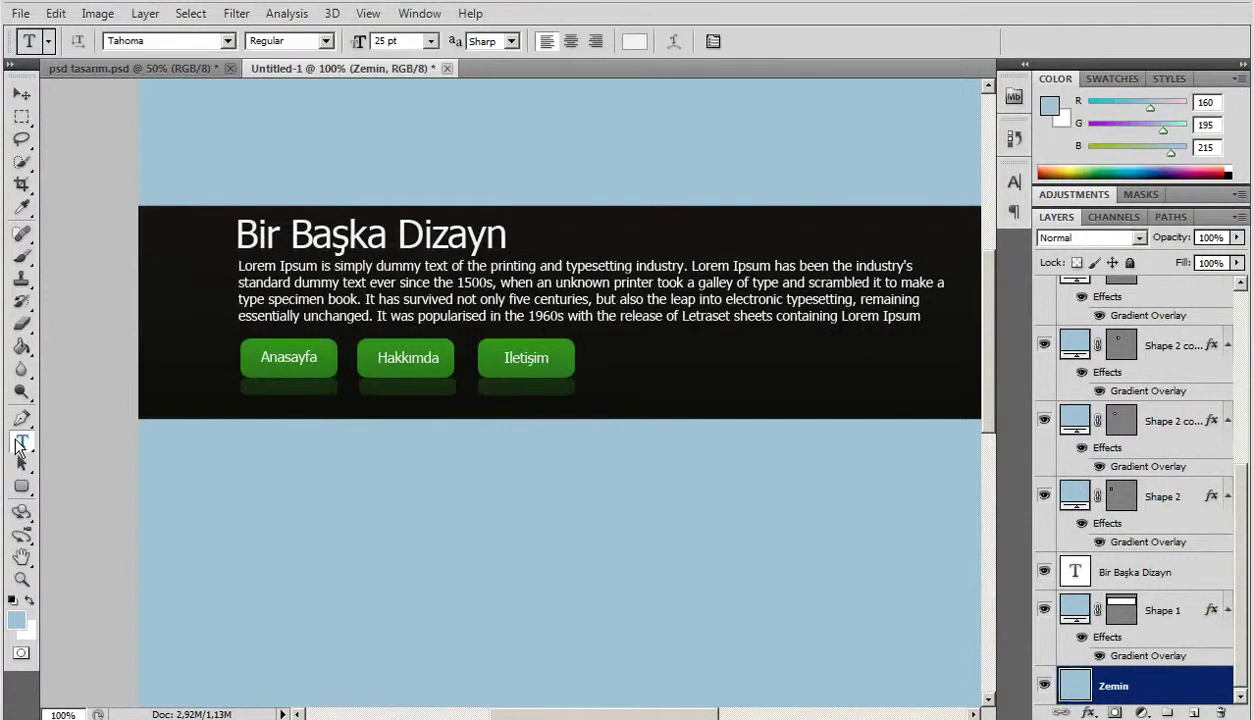
Step: Type 'Design Work' at 40 pt in the light blue band above the dark header
left_click(248, 136)
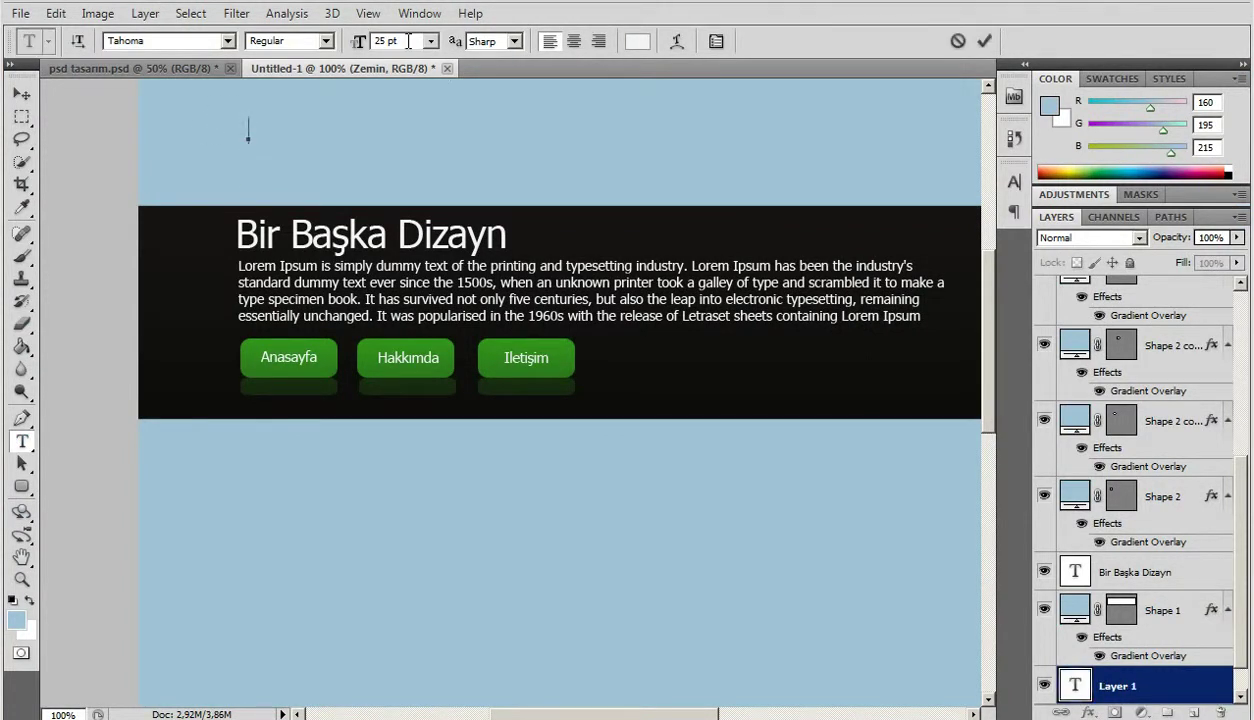
left_click(357, 47)
type("0")
key("Return")
key("BackSpace")
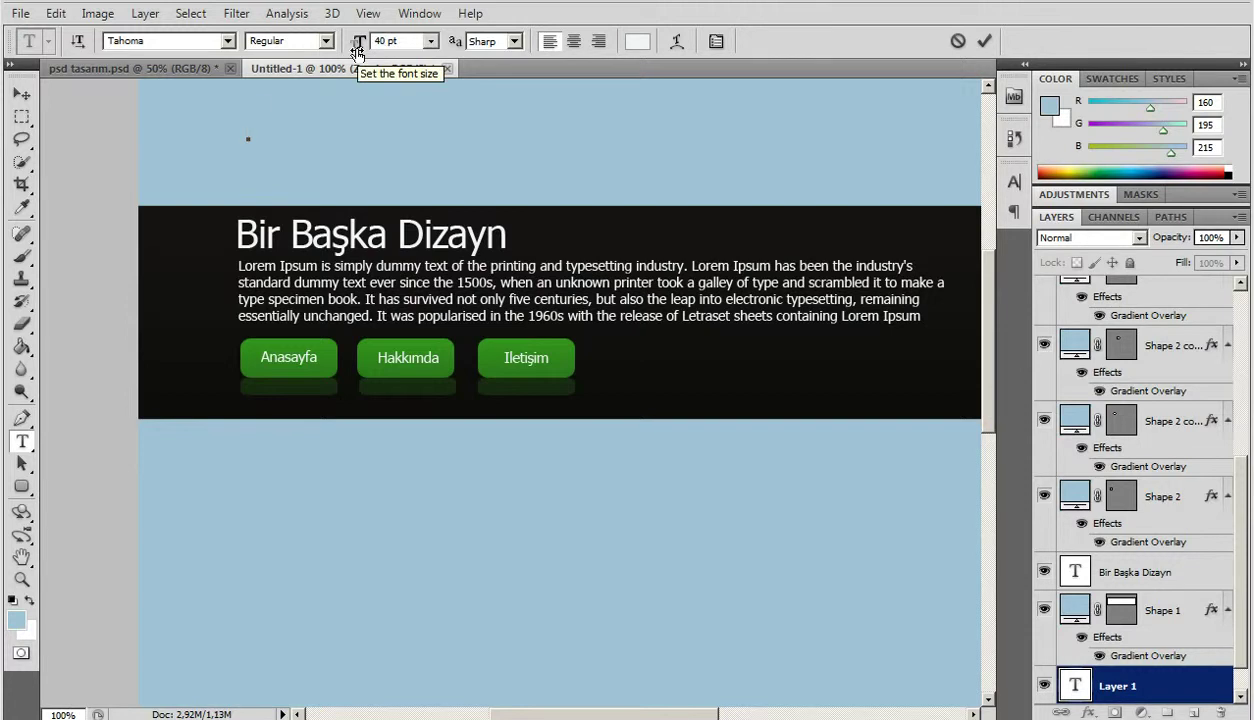
type("Des")
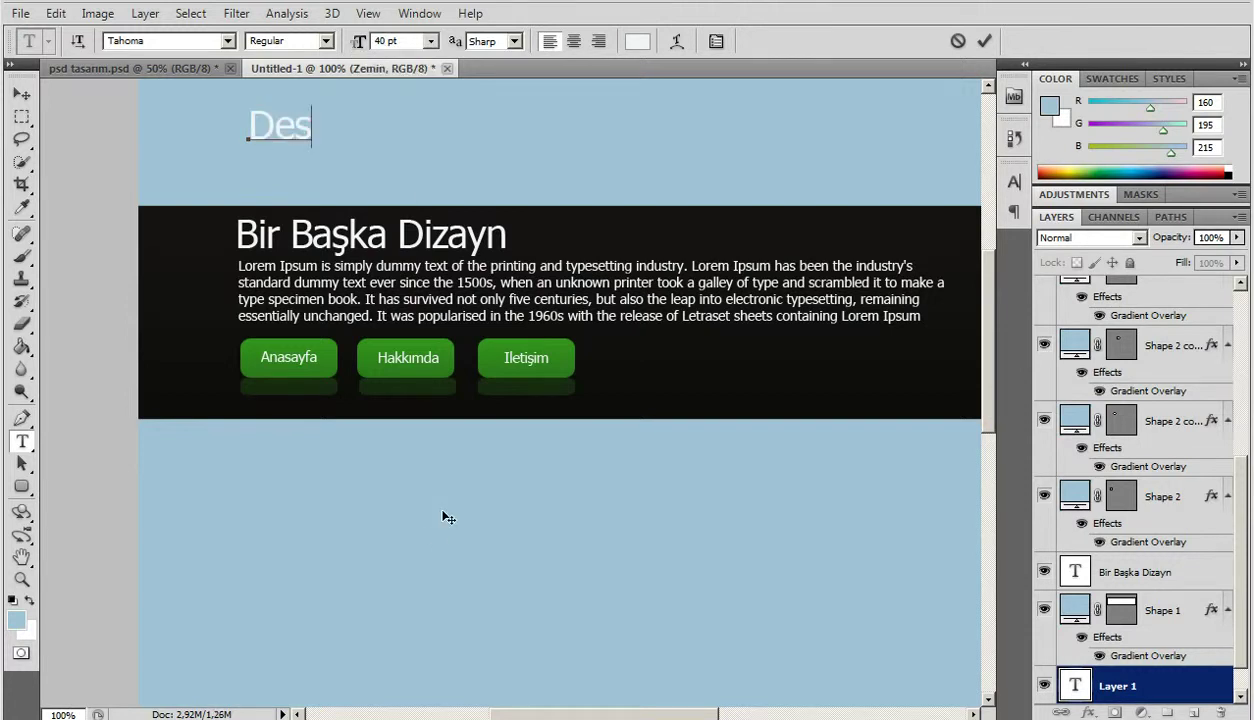
type("ign Work")
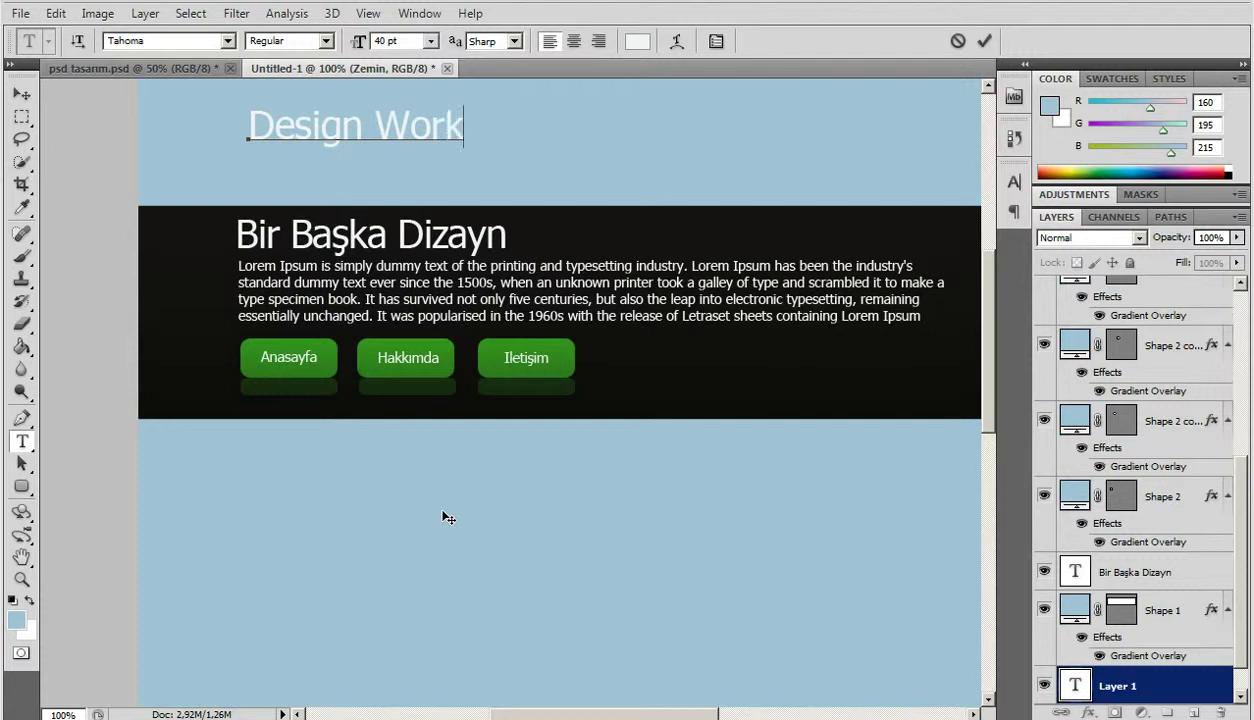
left_click(716, 42)
Step: Colour the word 'Work' a light button green
double_click(383, 128)
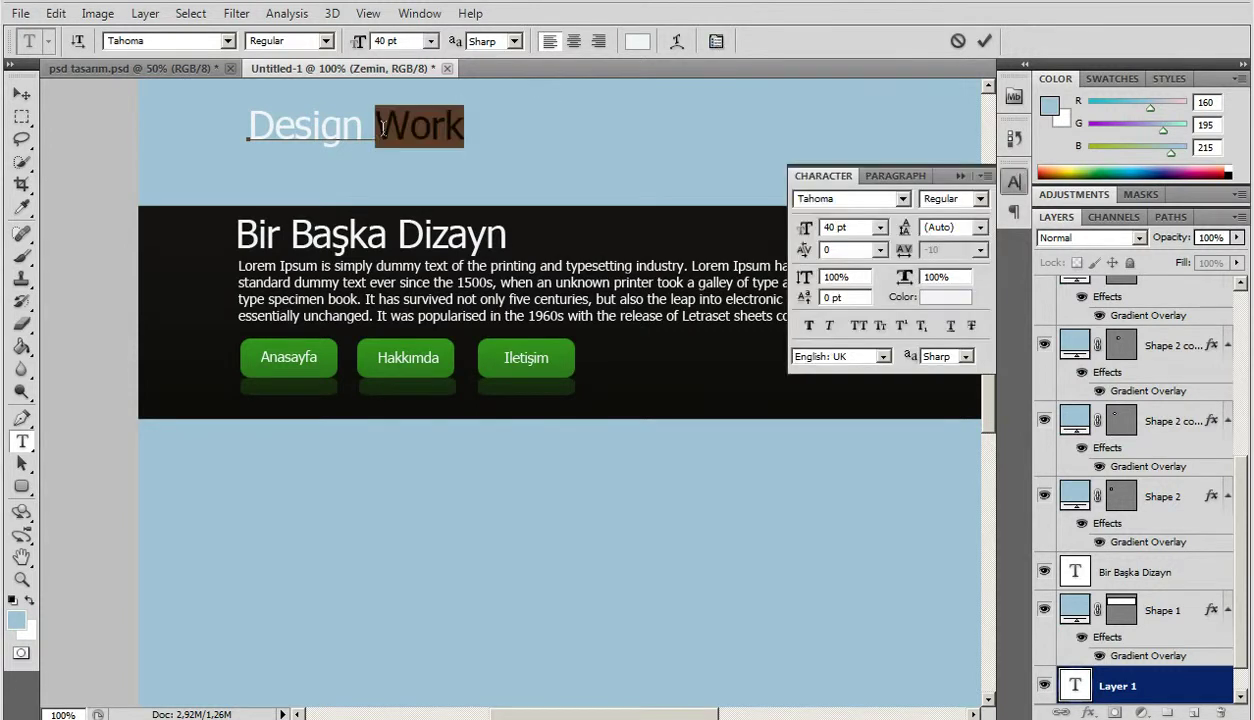
left_click(955, 296)
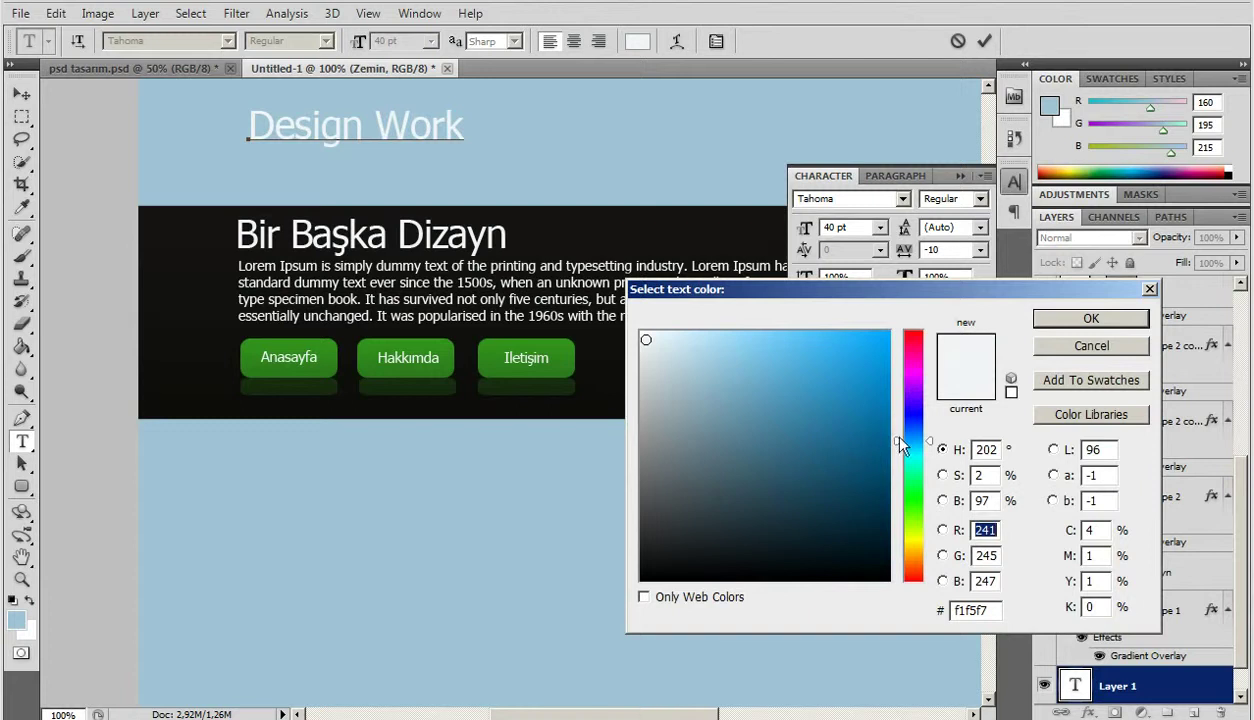
left_click(913, 500)
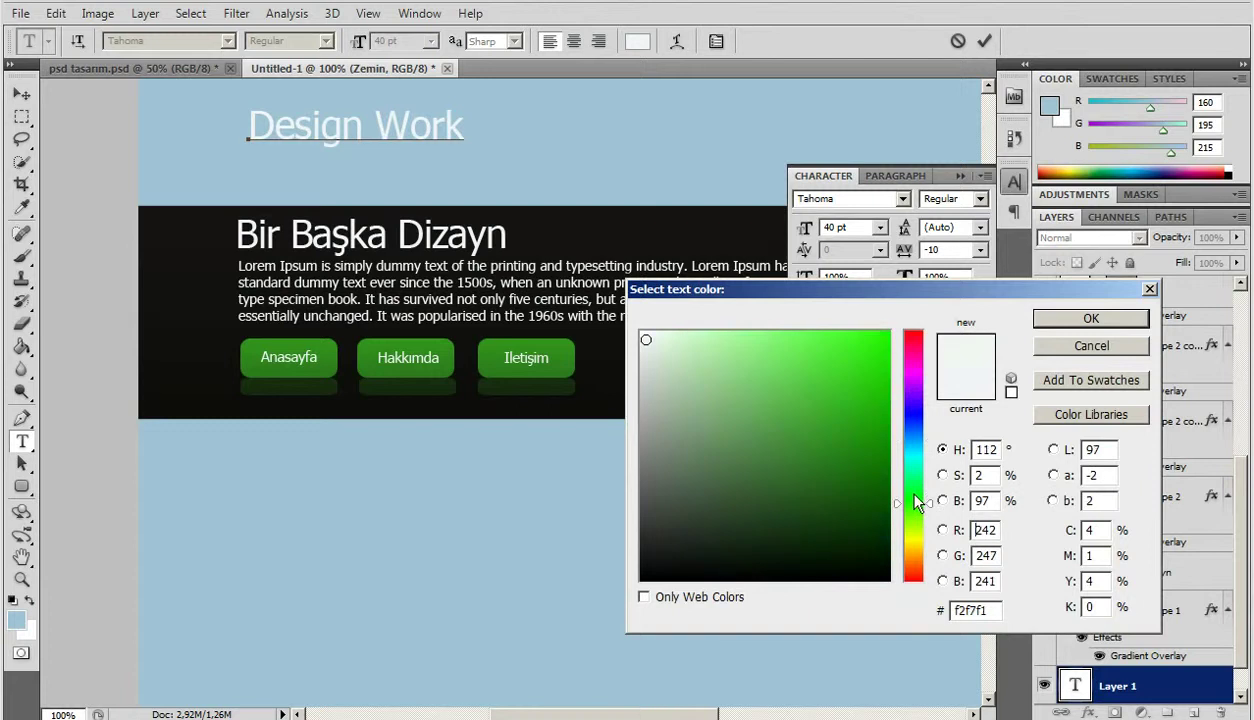
left_click(570, 358)
left_click_drag(822, 446, 807, 428)
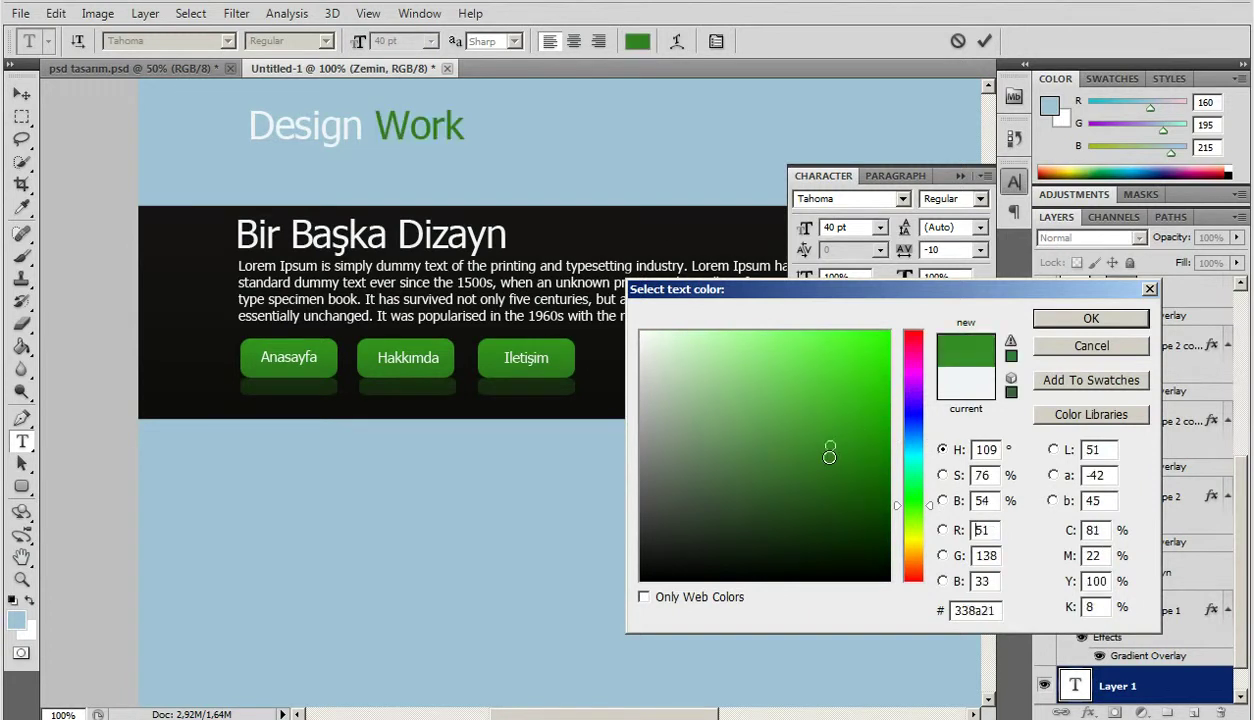
left_click(1084, 320)
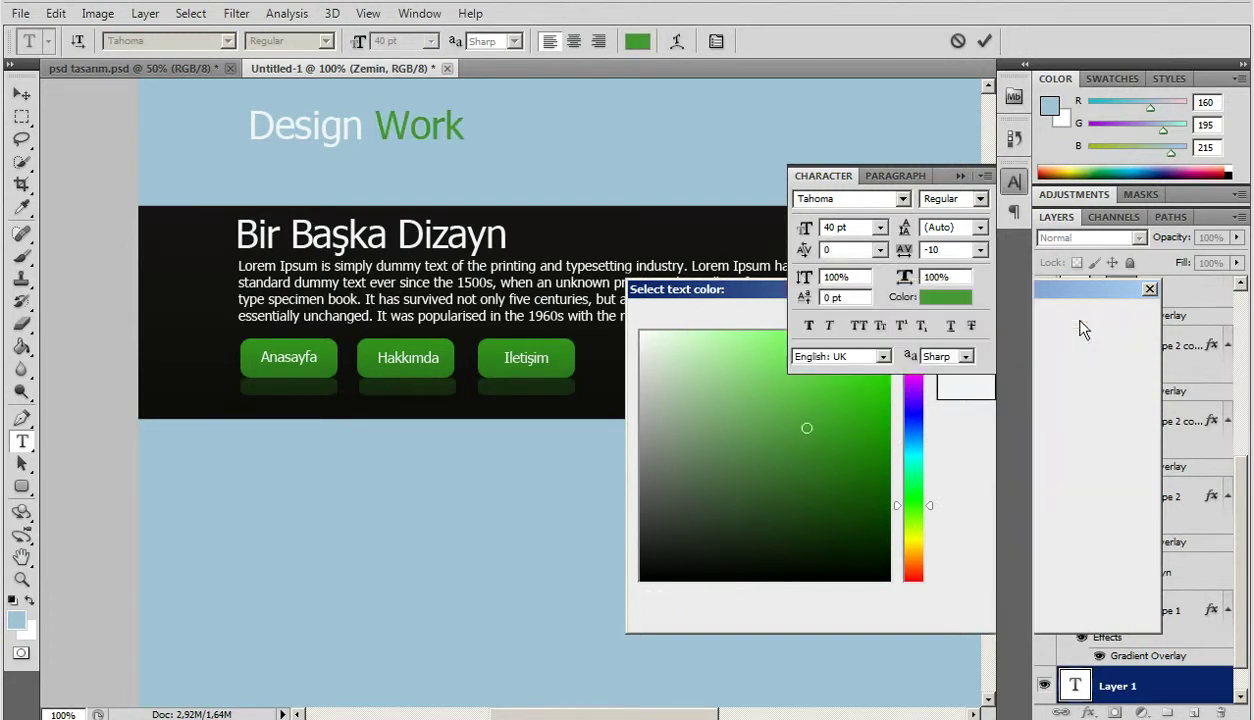
Step: Colour the word 'Design' dark grey
left_click_drag(360, 125, 236, 133)
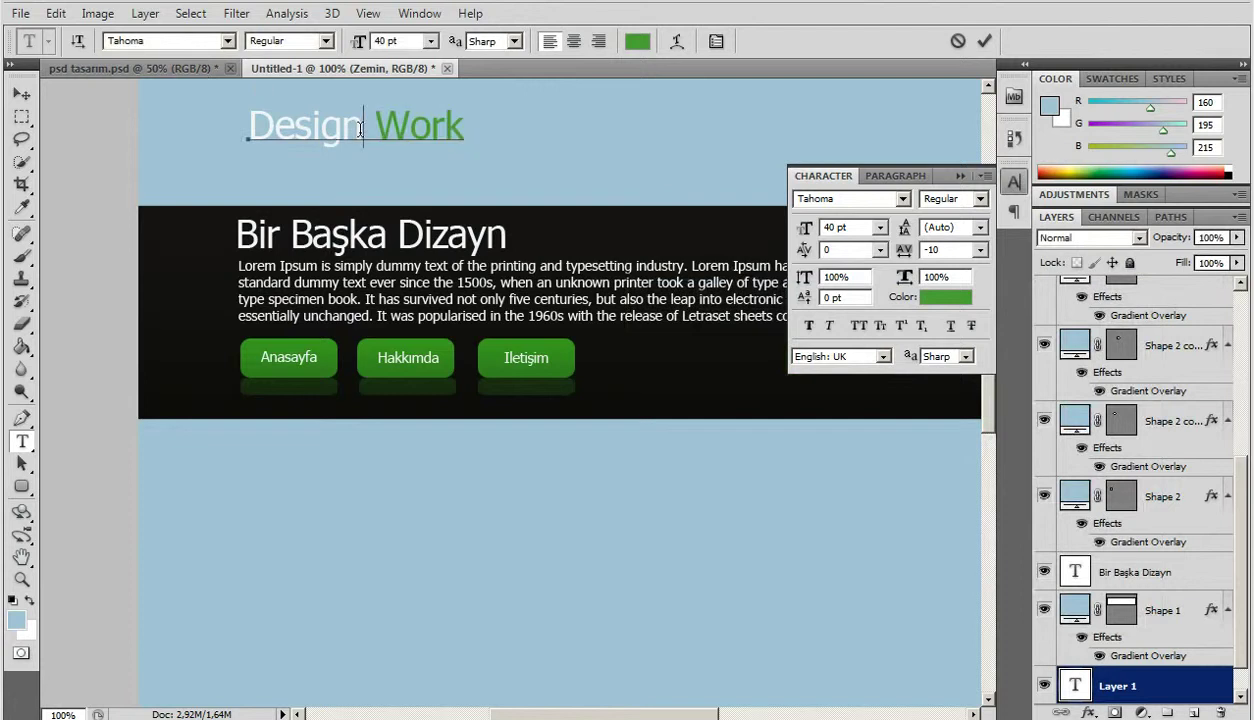
left_click(948, 298)
left_click(680, 541)
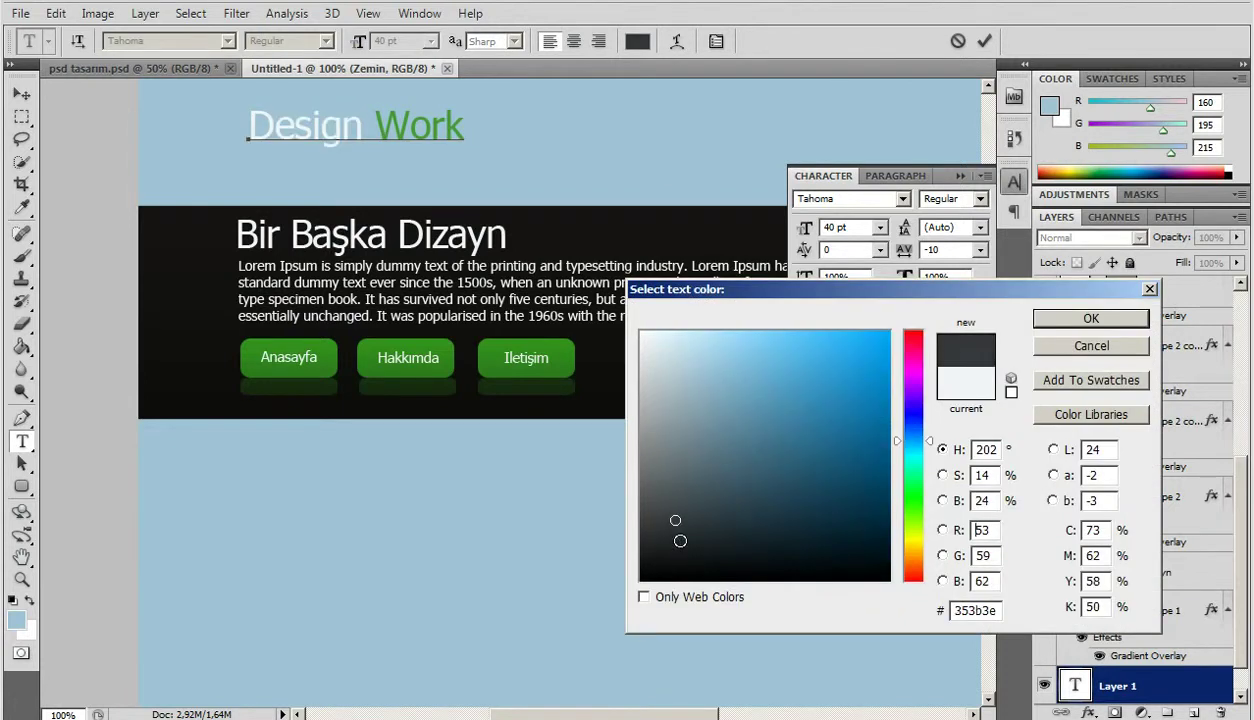
mouse_move(672, 495)
left_mouse_down()
mouse_move(711, 519)
mouse_move(700, 518)
left_mouse_up()
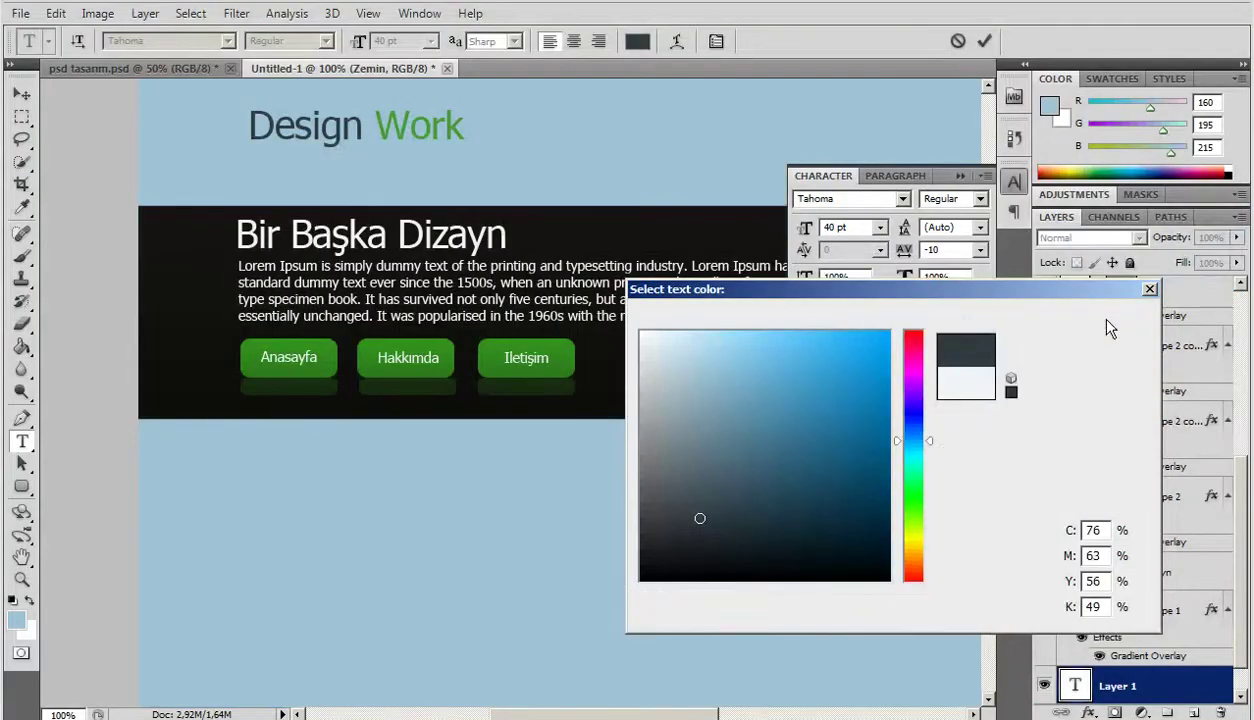
left_click(1088, 318)
Step: Set the whole logo's tracking to -25 and commit the text
left_click_drag(462, 125, 246, 125)
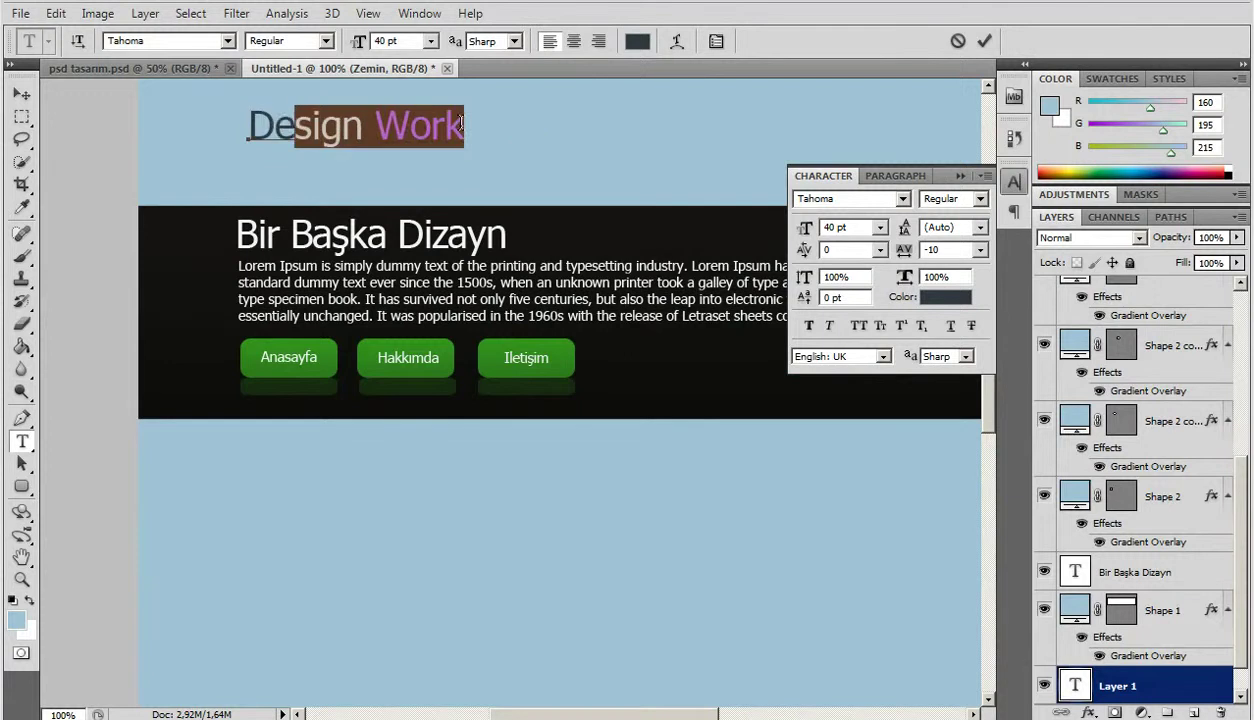
left_click(979, 251)
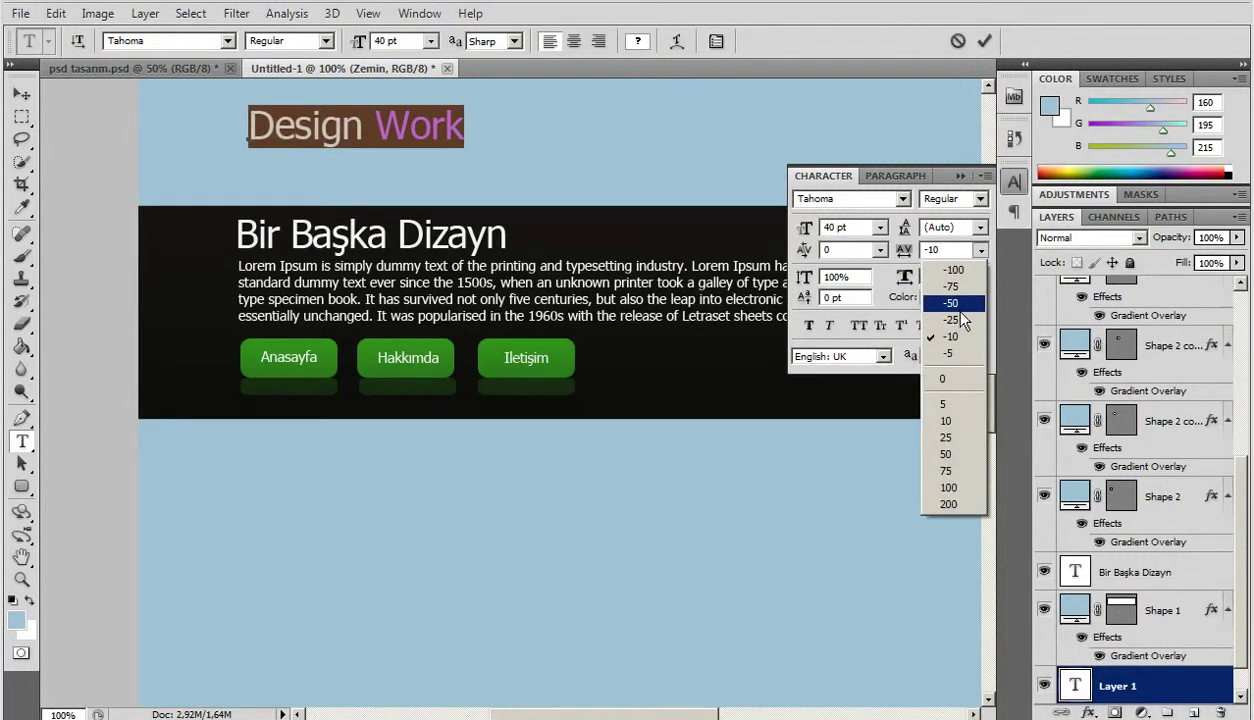
left_click(952, 320)
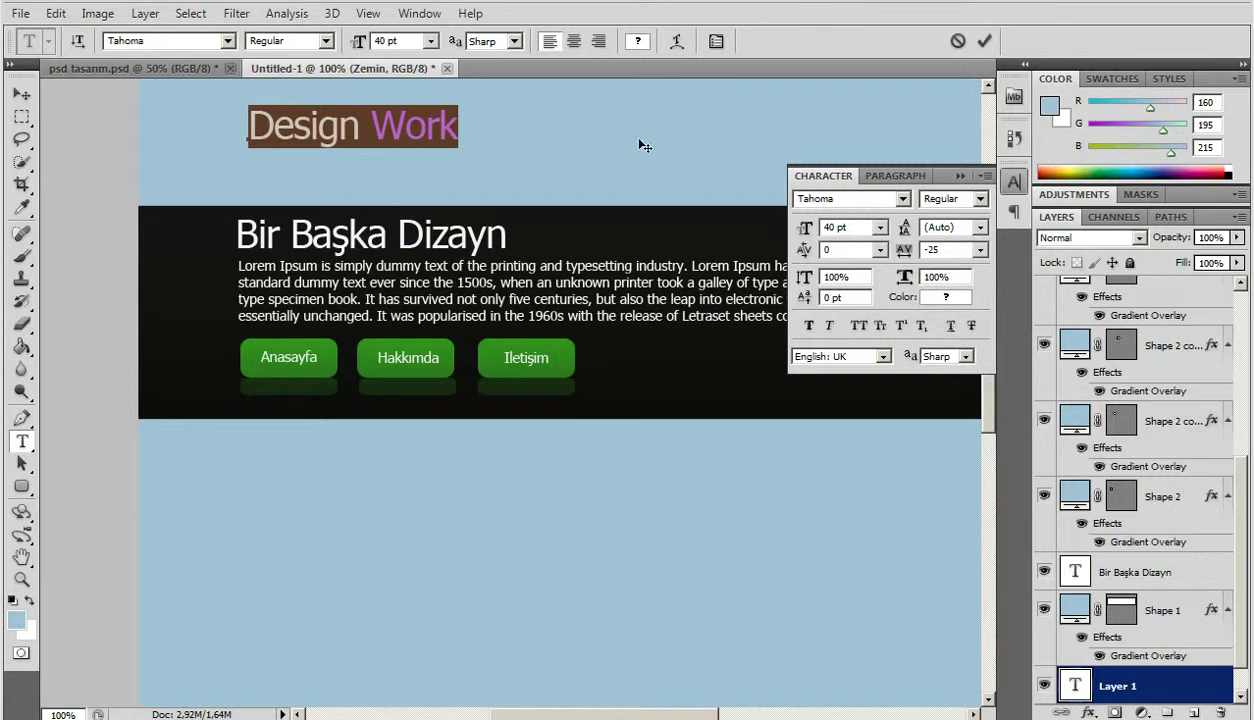
left_click(19, 95)
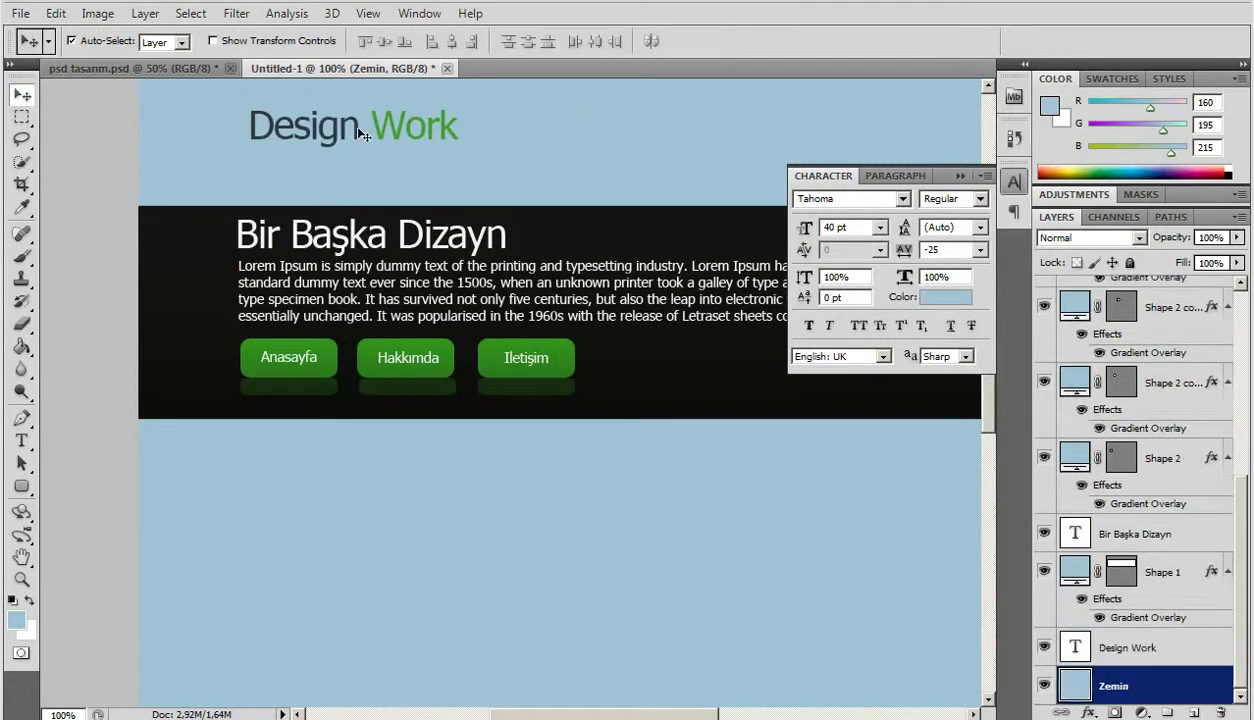
Step: Shift the Design Work logo slightly left and down to align with the Bir Başka Dizayn heading
left_click_drag(358, 132, 345, 135)
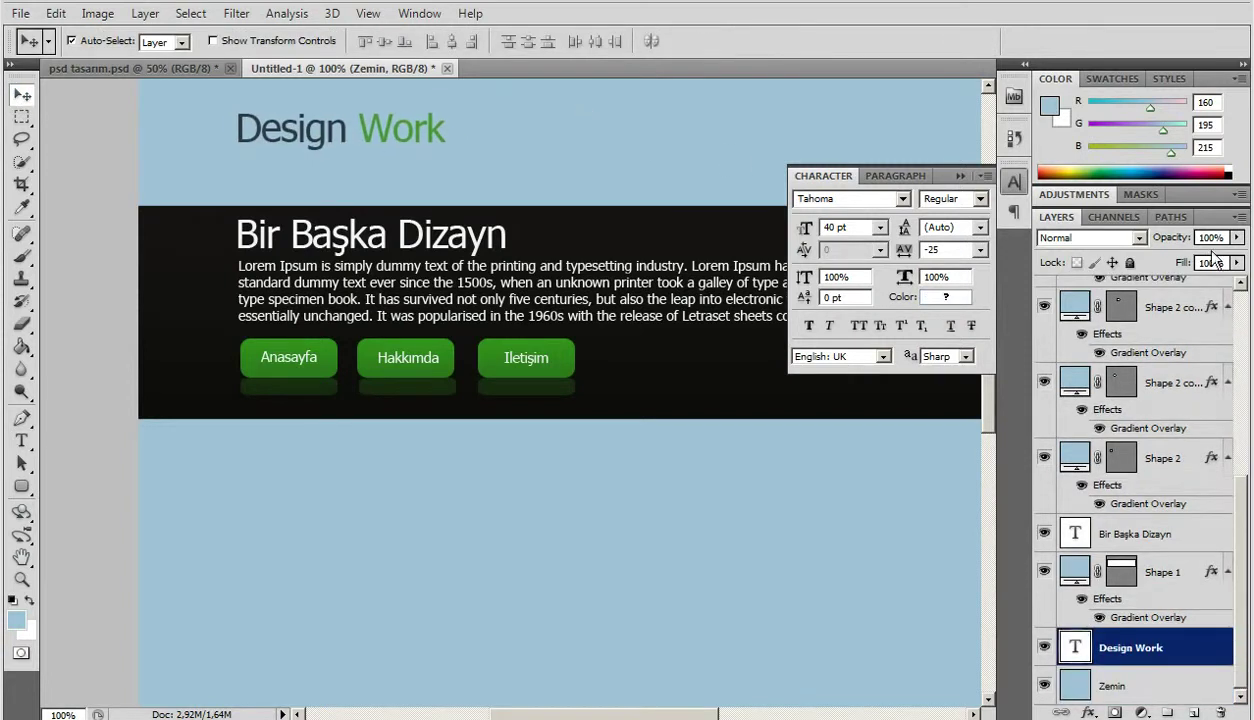
mouse_move(1244, 615)
left_mouse_down()
mouse_move(1244, 459)
mouse_move(1251, 594)
left_mouse_up()
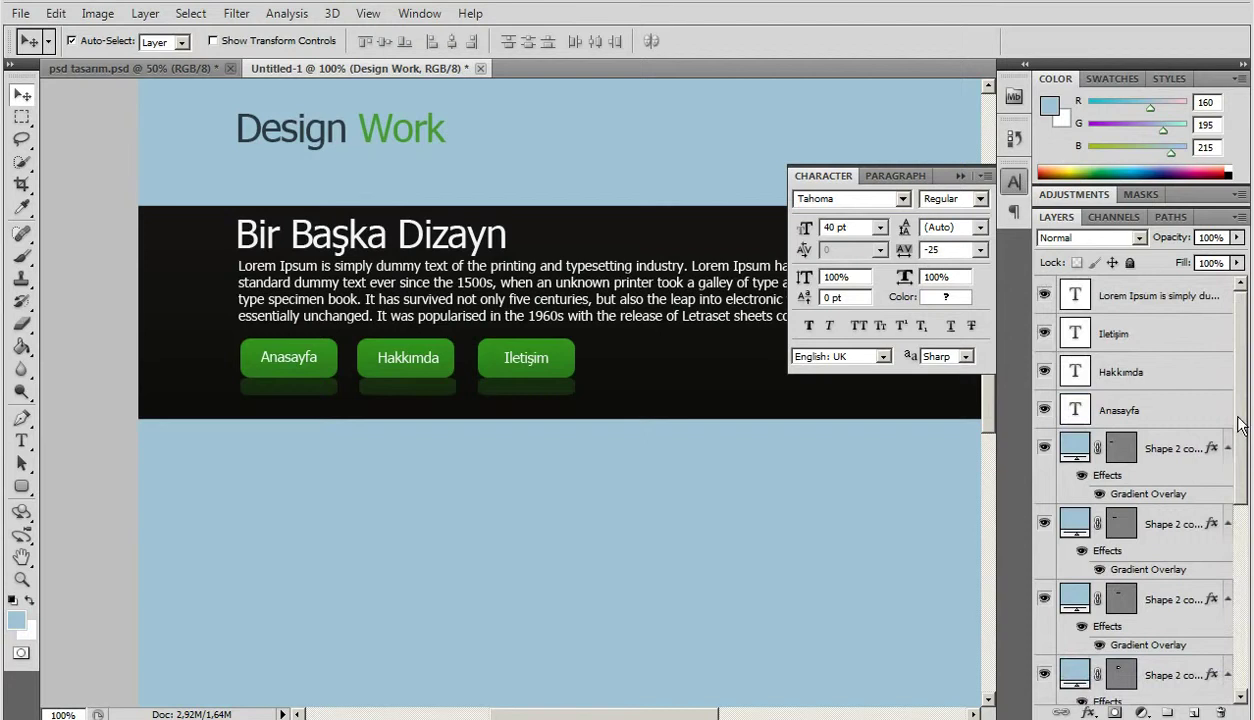
scroll(1112, 318, "up", 5)
left_click(957, 180)
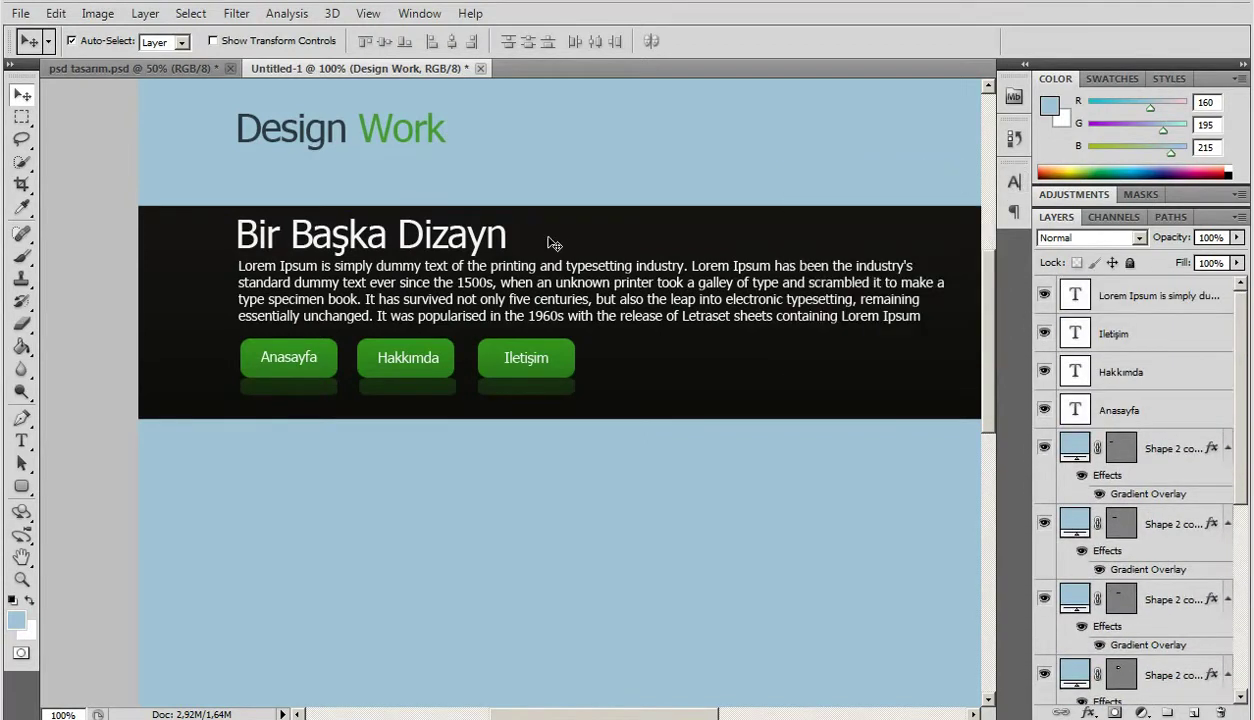
scroll(580, 255, "up", 3)
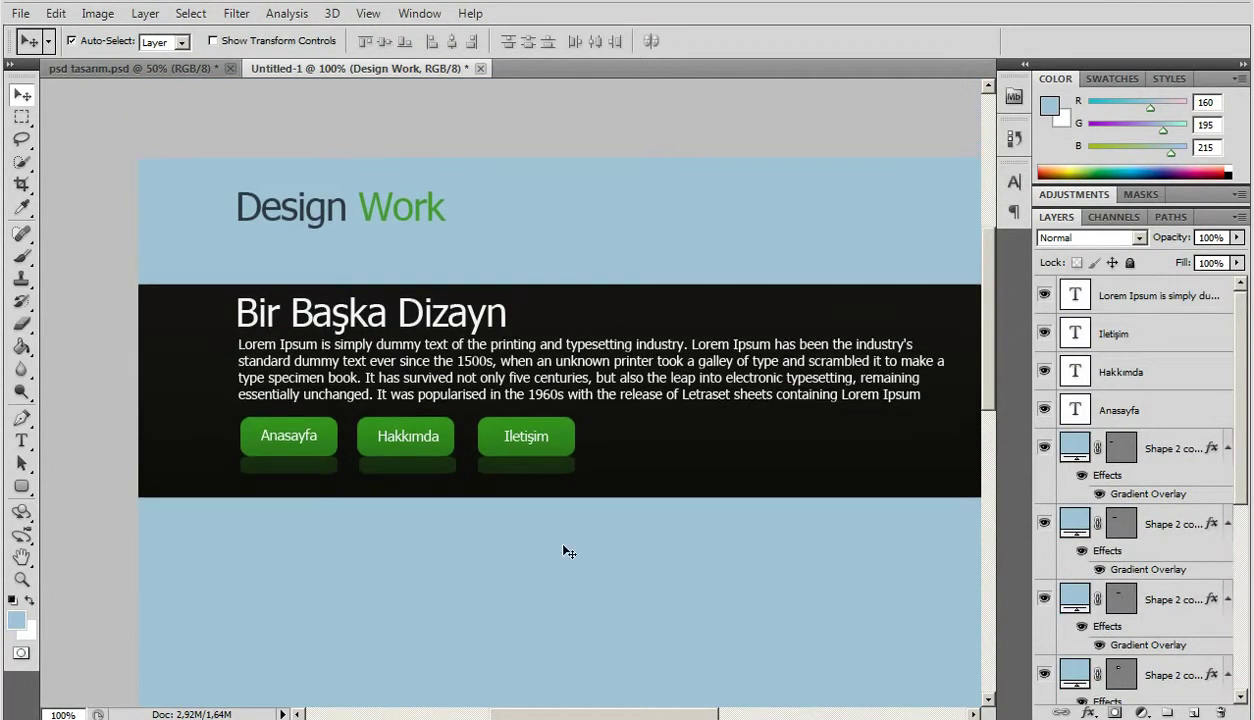
scroll(565, 550, "down", 1, "alt")
scroll(580, 470, "down", 3)
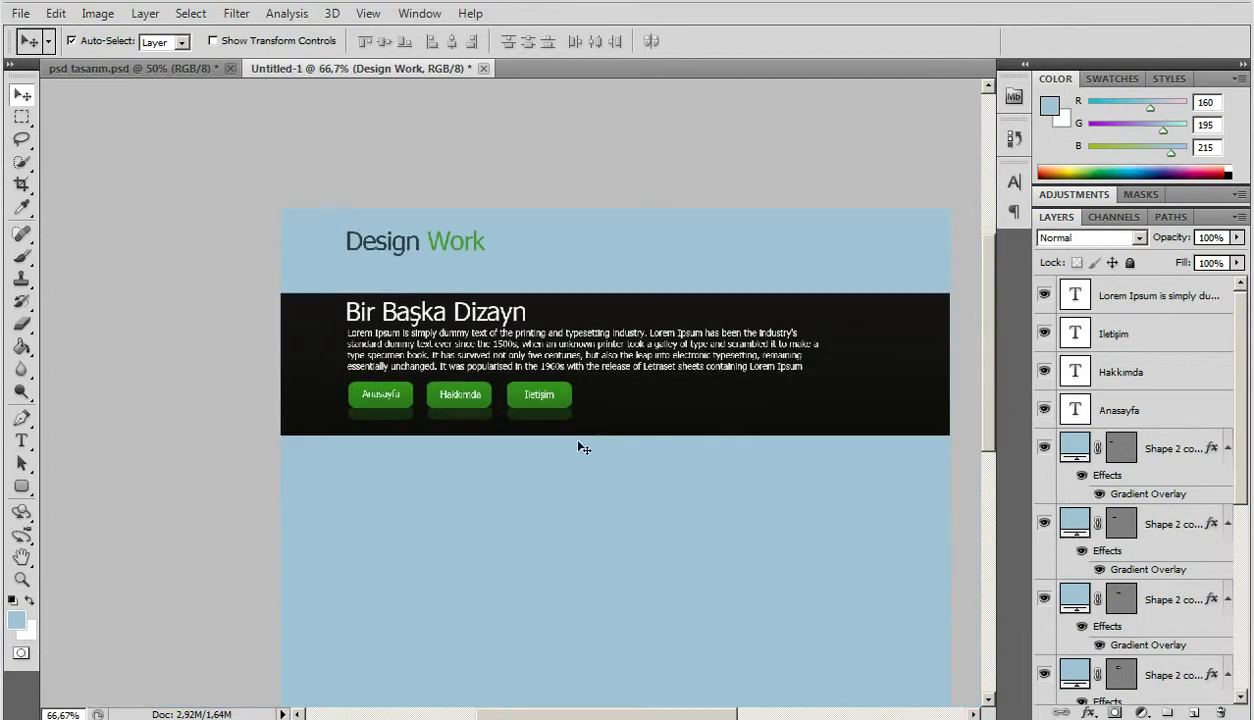
scroll(583, 448, "down", 3)
left_click_drag(575, 714, 603, 712)
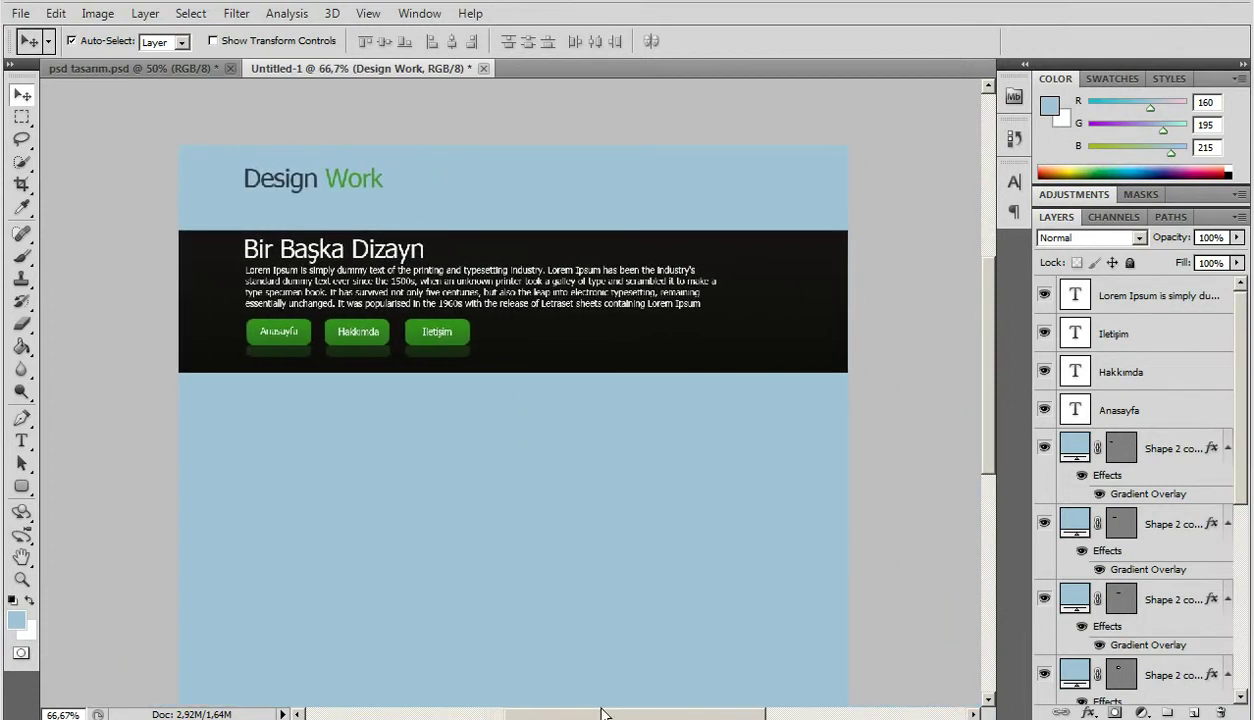
scroll(495, 512, "down", 2)
key("Down")
key("Down")
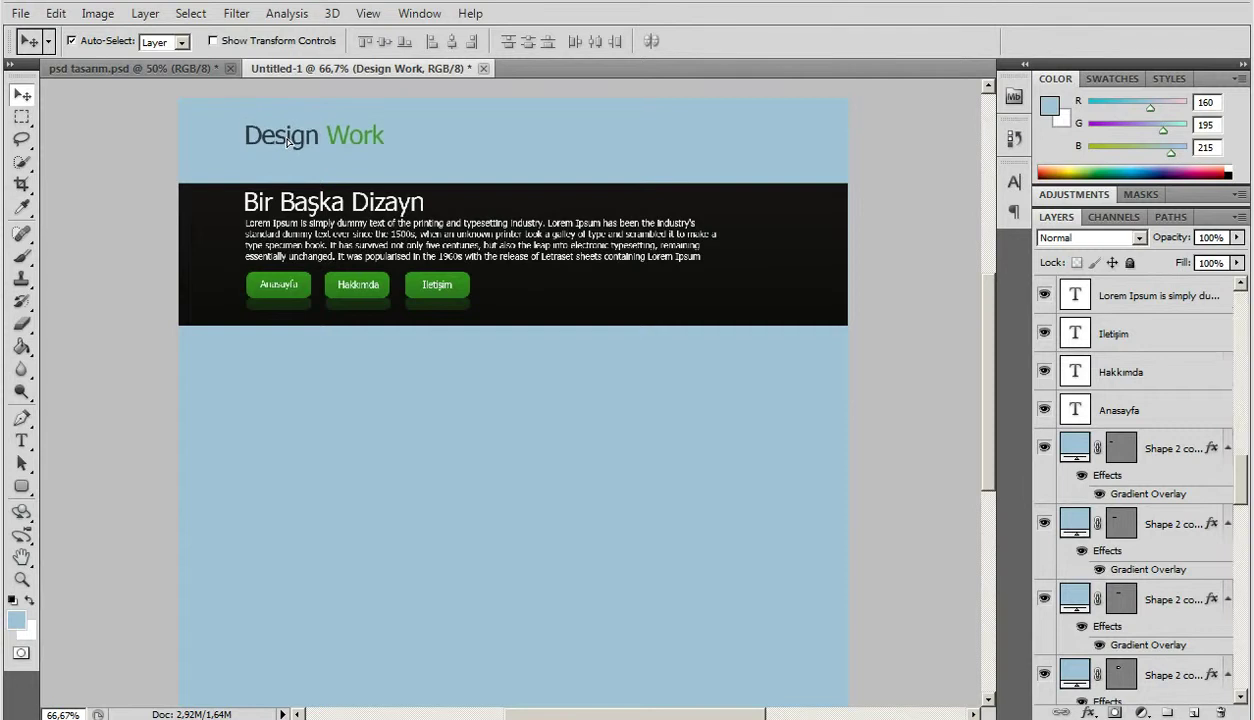
scroll(249, 330, "down", 3)
Step: Draw a large rectangle covering the page area below the dark header
left_click(21, 486)
left_click(105, 484)
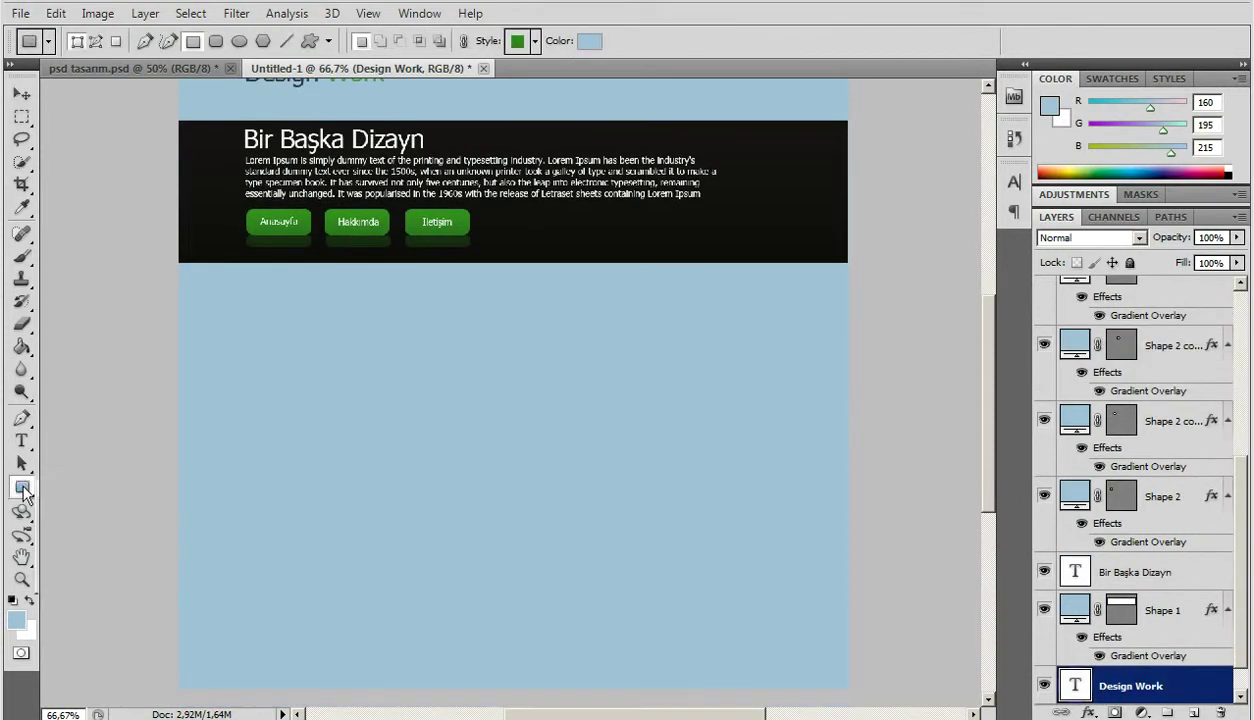
left_click_drag(188, 270, 849, 452)
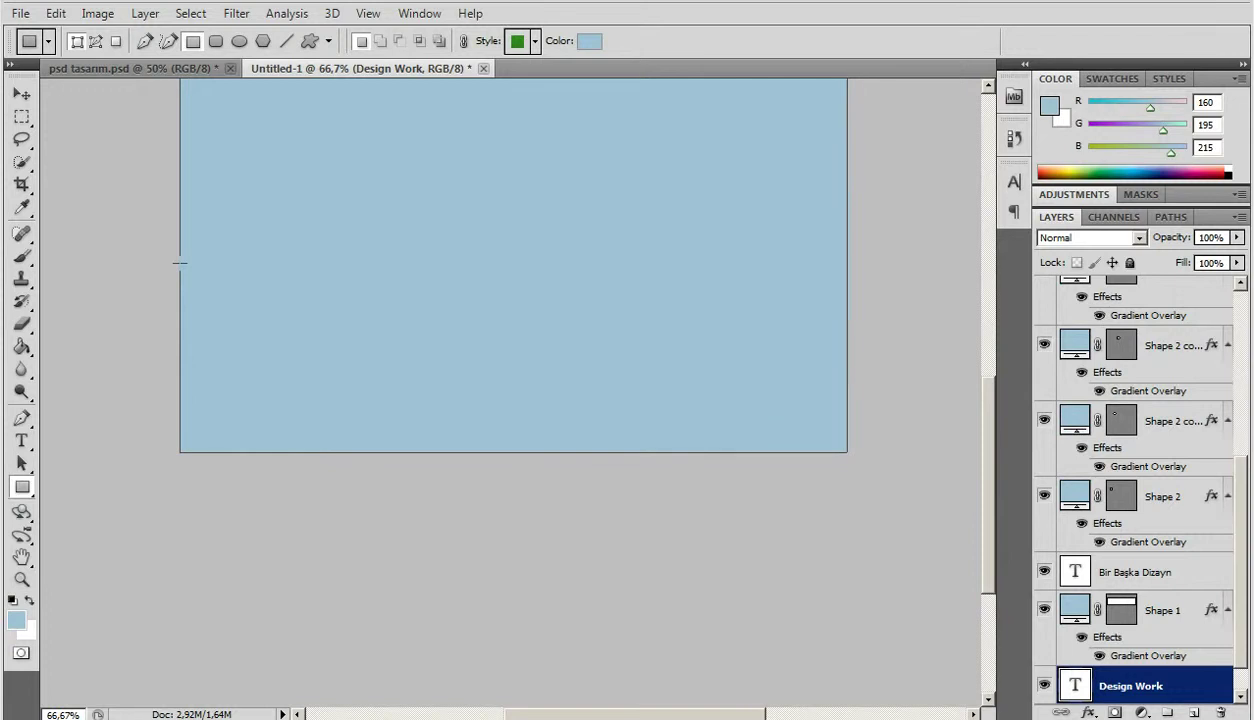
left_click_drag(180, 263, 849, 452)
Step: Move the new Shape 3 layer to the top of the layer stack
scroll(796, 512, "up", 2)
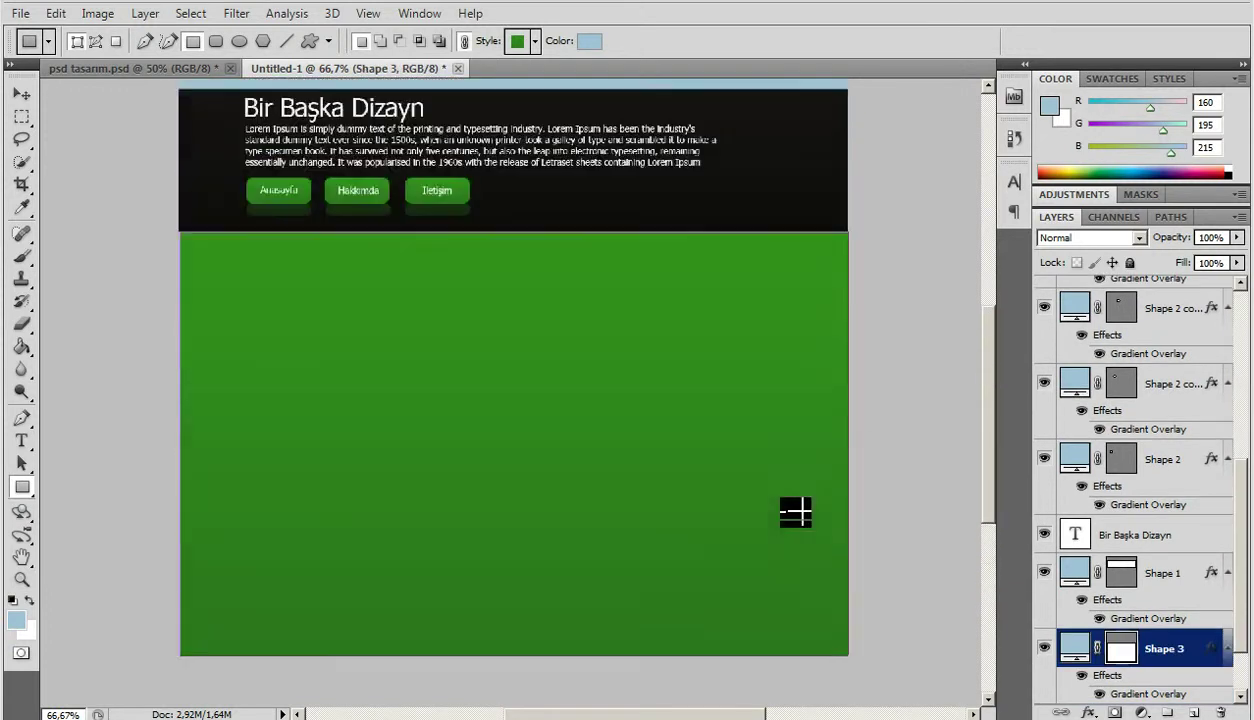
scroll(796, 510, "up", 1)
scroll(796, 508, "up", 1)
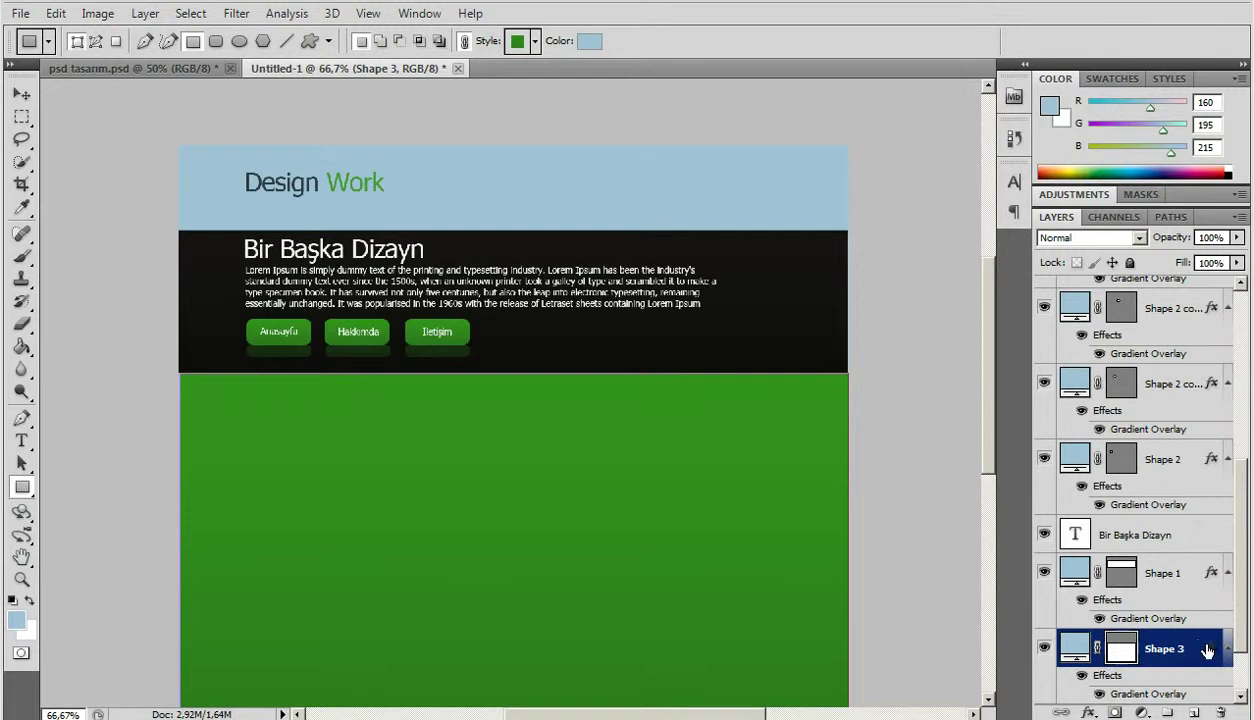
left_click_drag(1199, 648, 1199, 645)
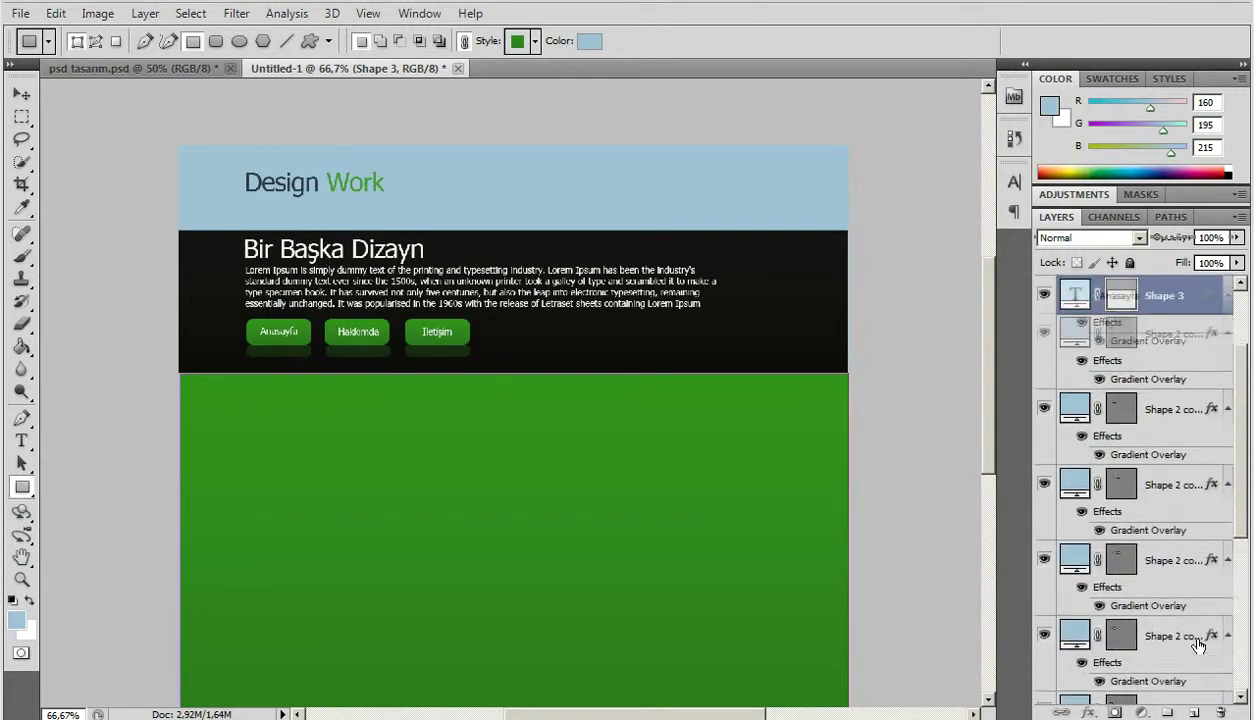
left_click_drag(1199, 645, 1197, 648)
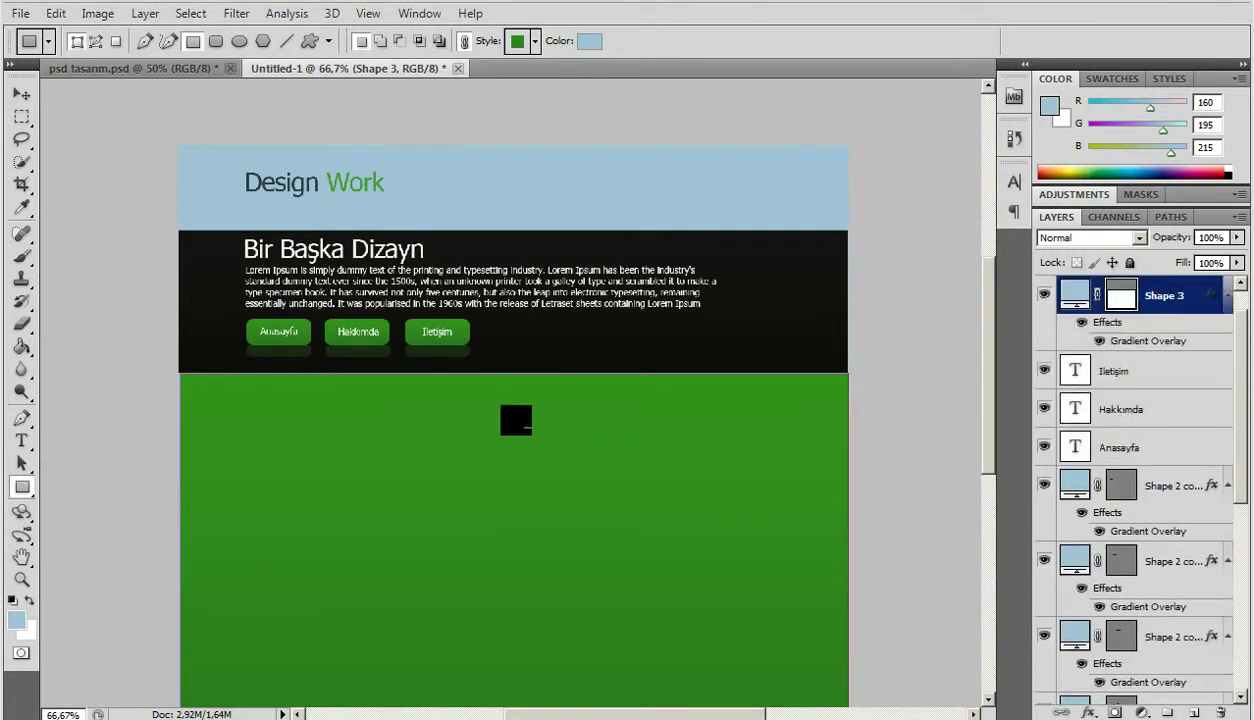
left_click(21, 94)
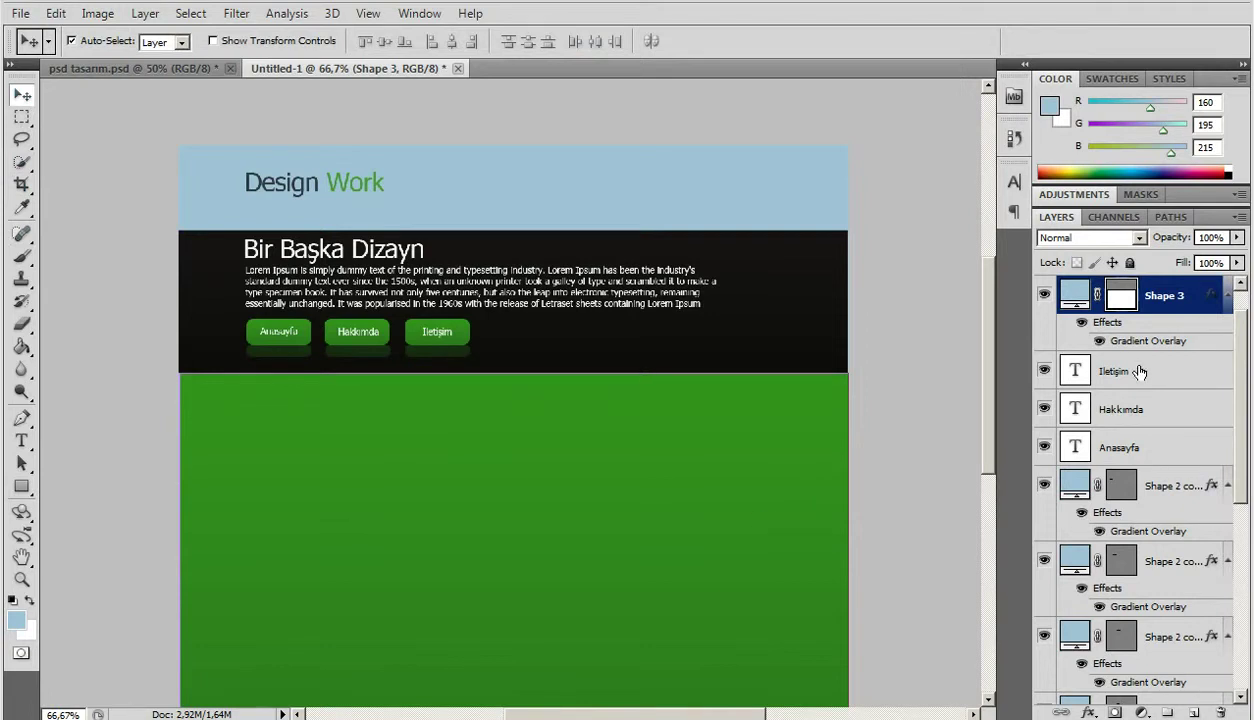
Step: Move the green rectangle up, restack Shape 3 below the Lorem Ipsum text, and add a Gradient Overlay
mouse_move(551, 568)
left_mouse_down()
mouse_move(565, 516)
mouse_move(563, 568)
left_mouse_up()
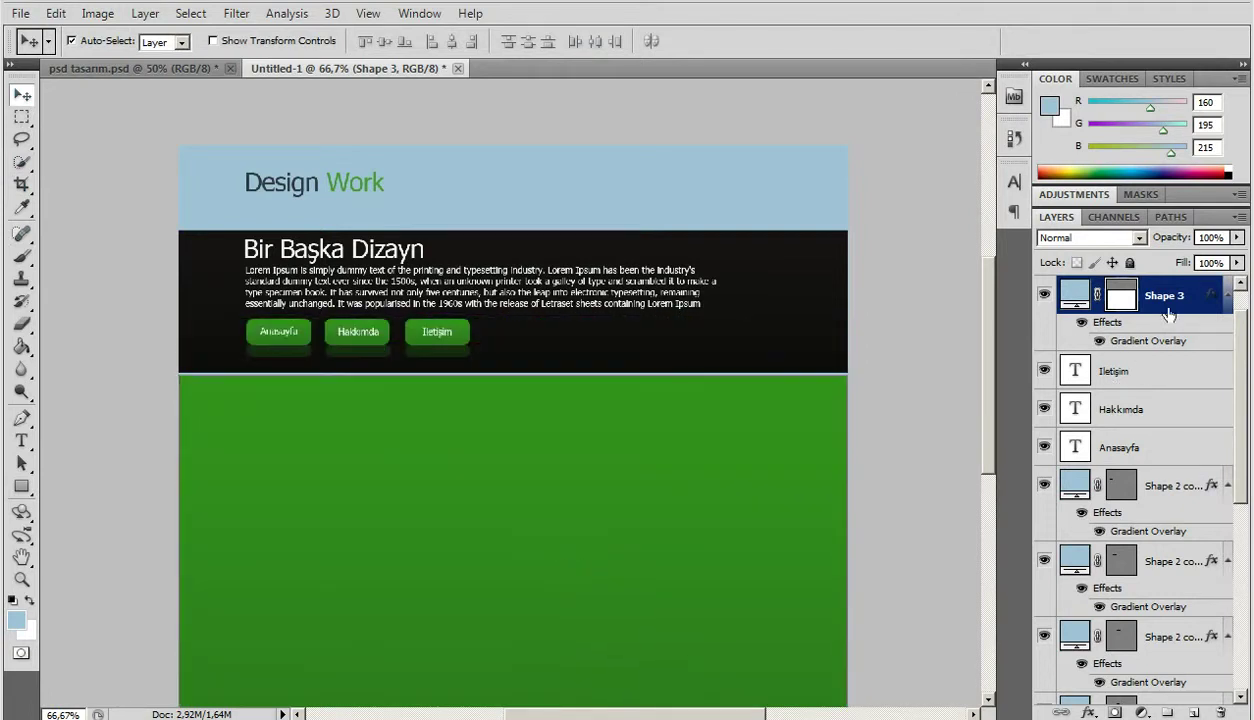
left_click_drag(1168, 315, 1148, 392)
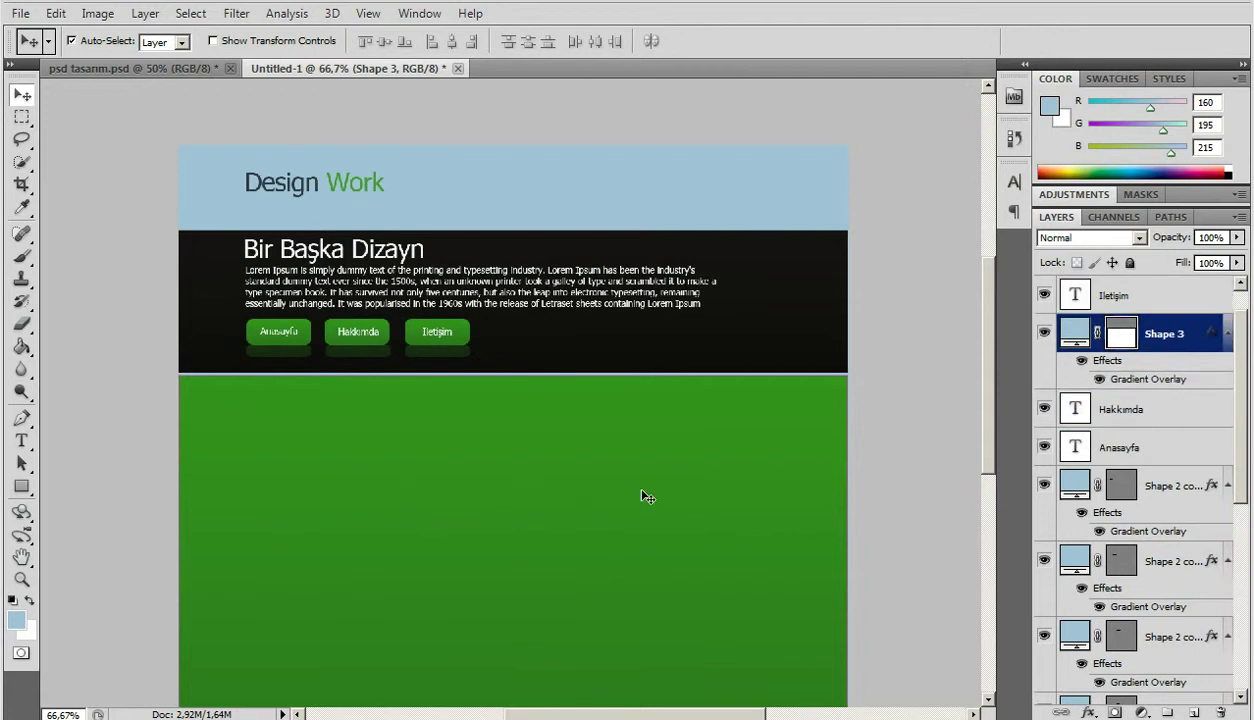
mouse_move(647, 497)
left_mouse_down()
mouse_move(638, 420)
mouse_move(637, 497)
left_mouse_up()
left_click_drag(1160, 334, 1175, 283)
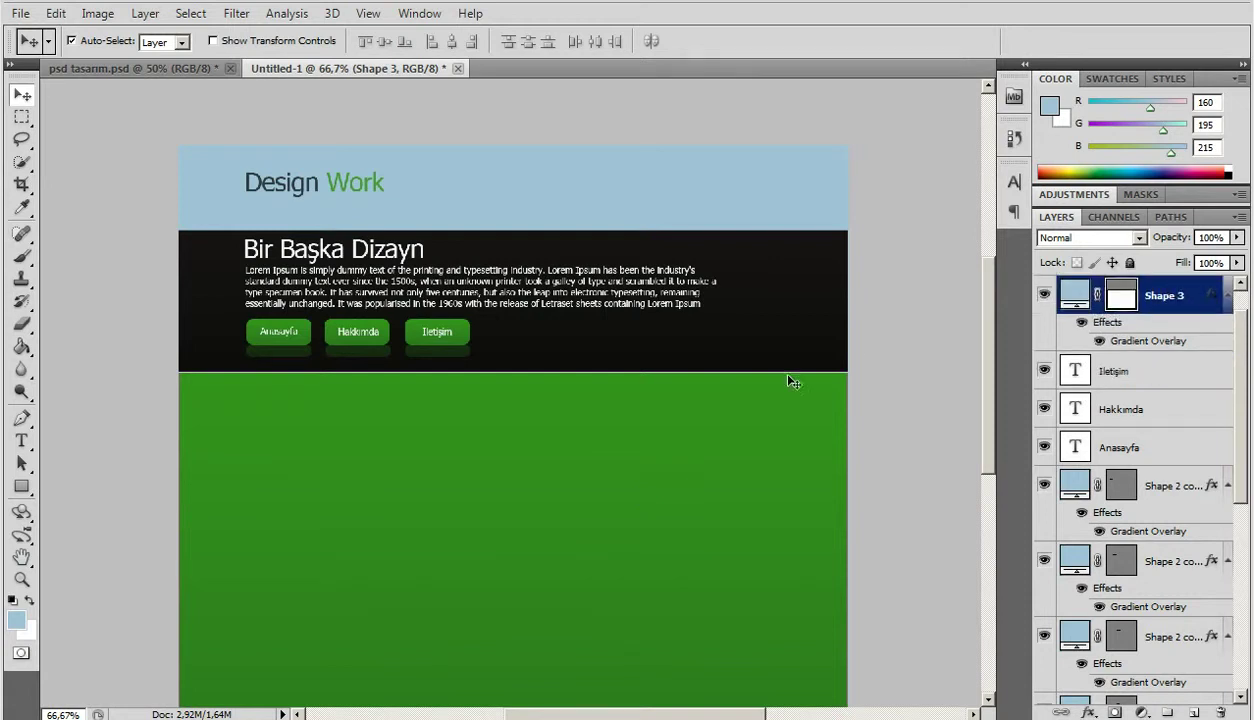
scroll(1227, 316, "down", 1)
scroll(1227, 316, "up", 2)
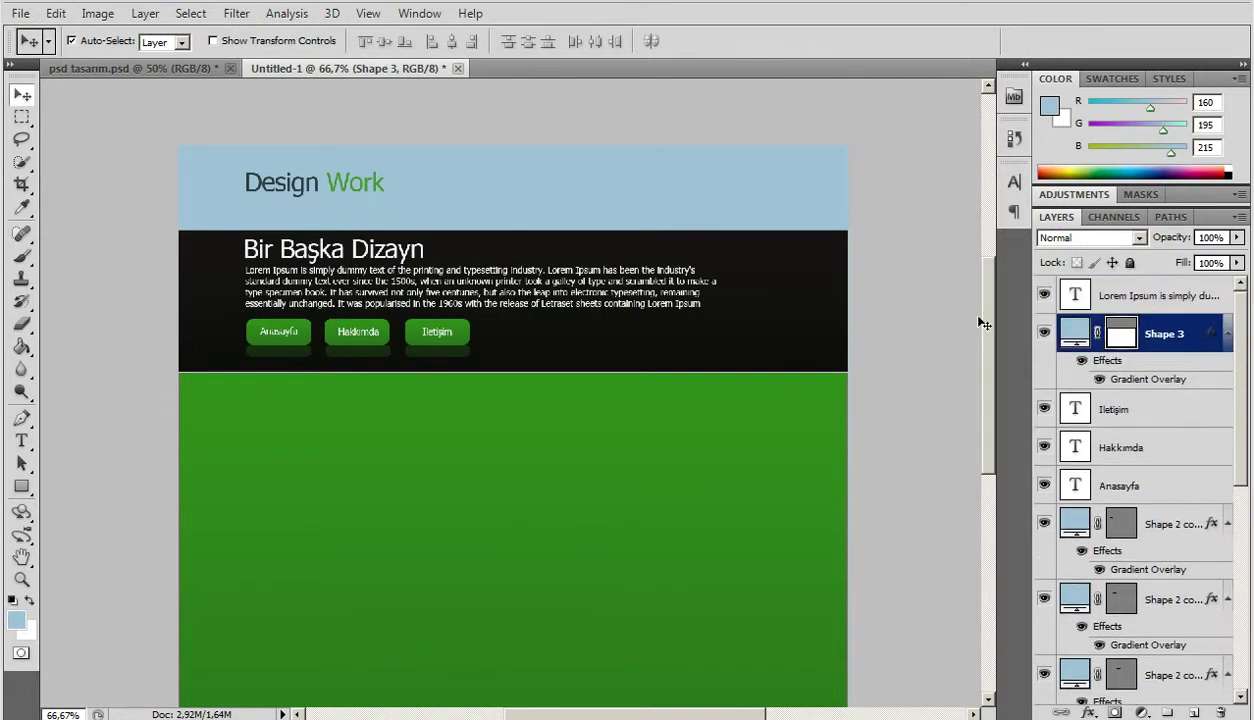
scroll(986, 323, "down", 2)
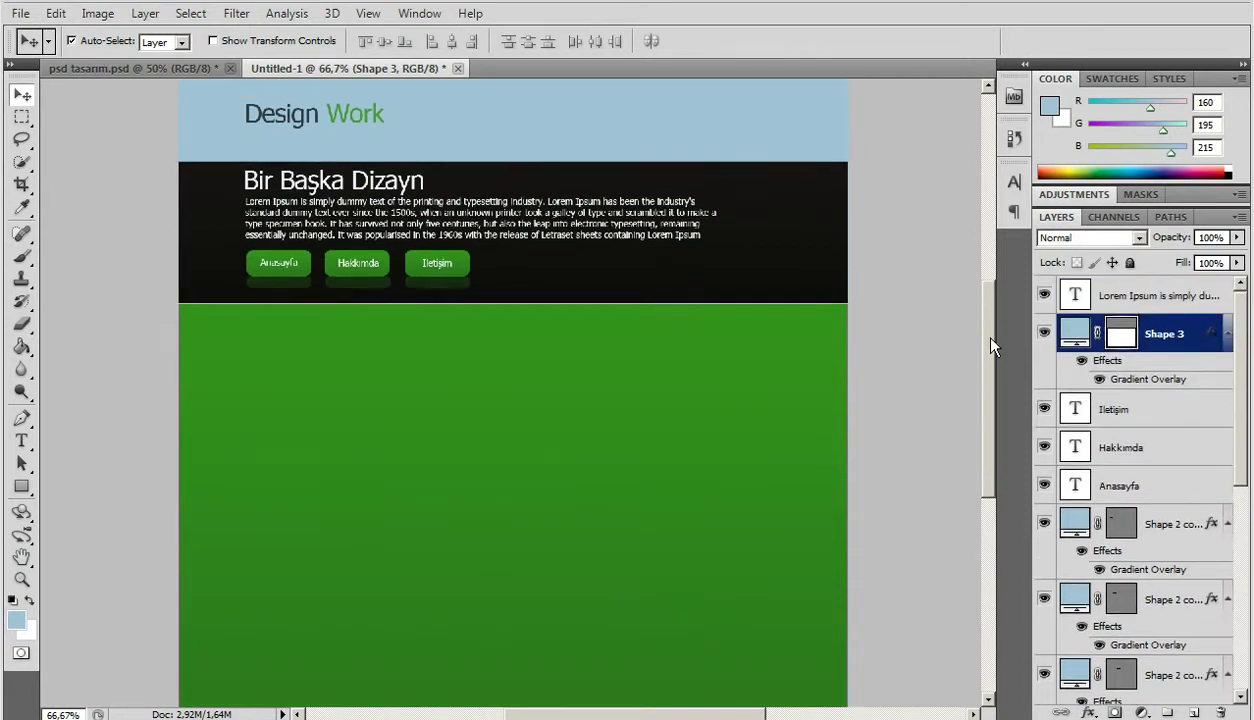
left_click(1092, 712)
left_click(1138, 664)
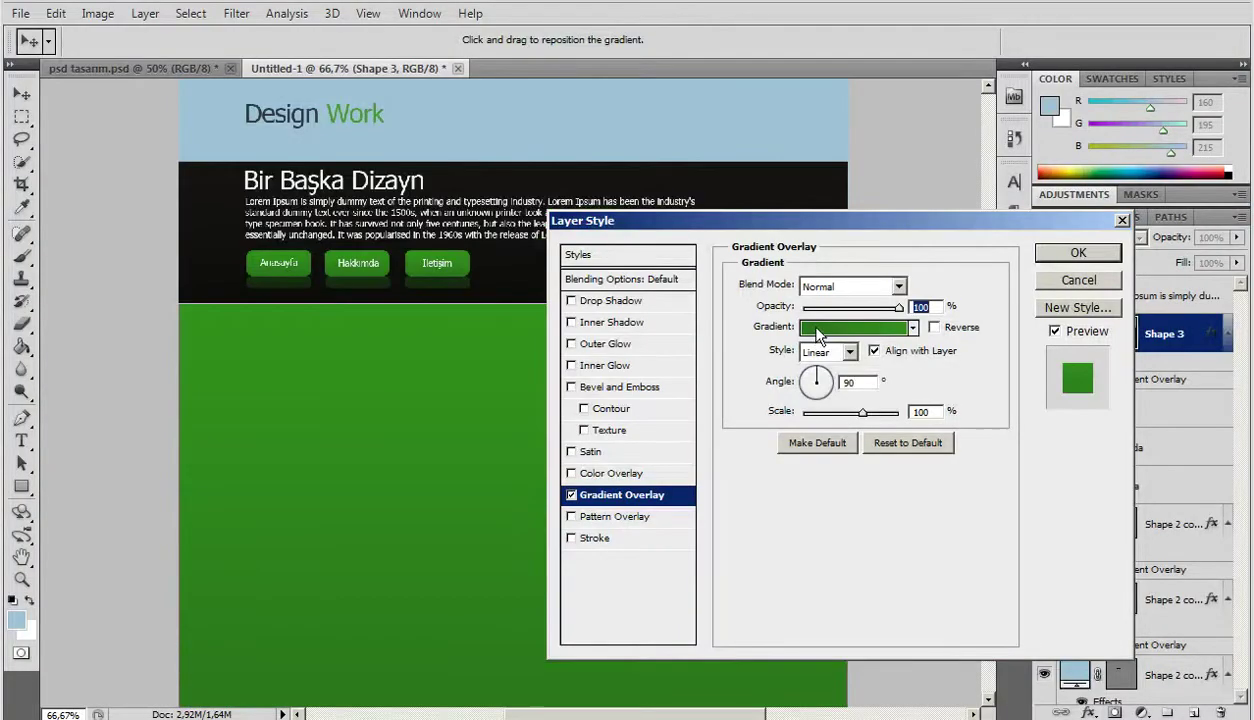
Step: Set the gradient's left colour stop to light blue
left_click(804, 330)
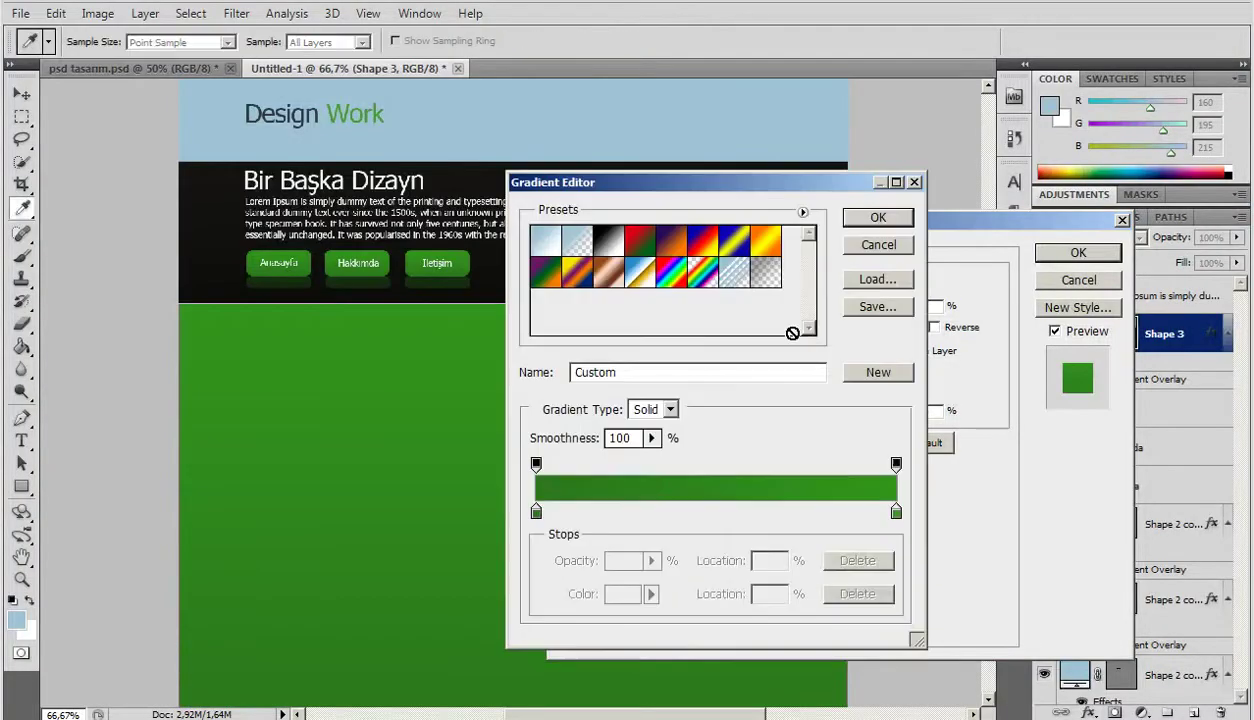
double_click(536, 512)
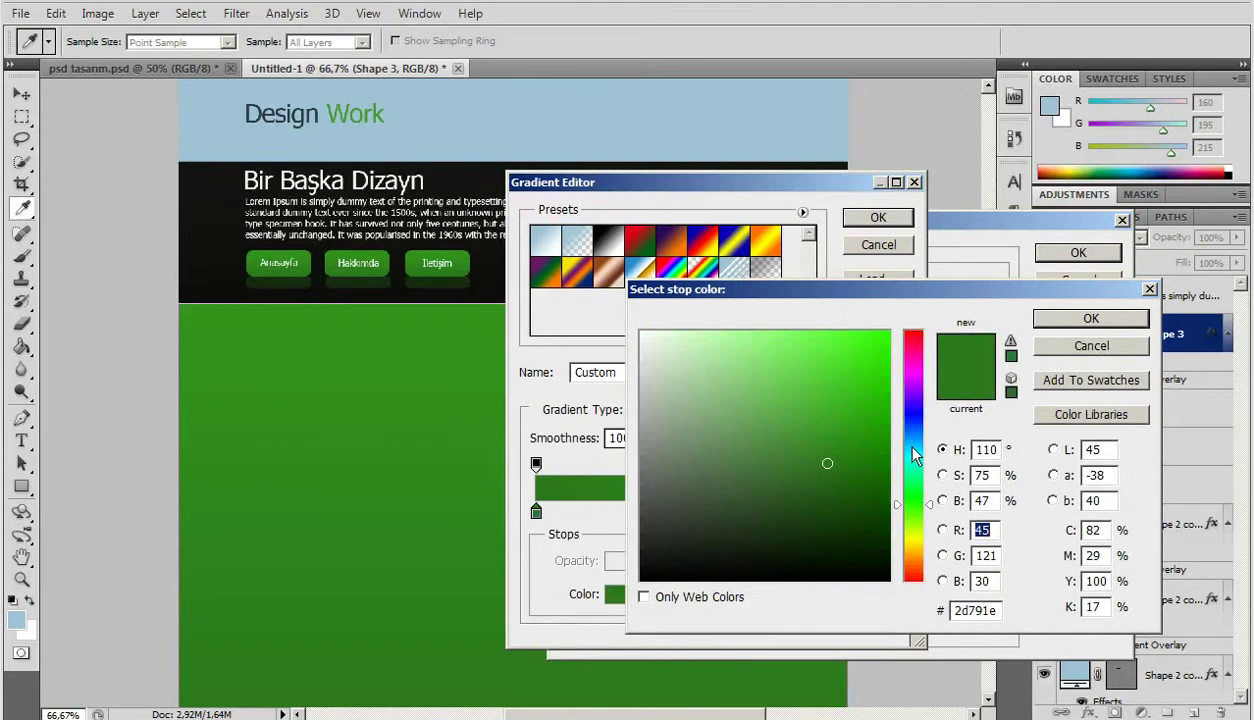
left_click(912, 462)
left_click_drag(912, 455, 912, 447)
left_click(765, 400)
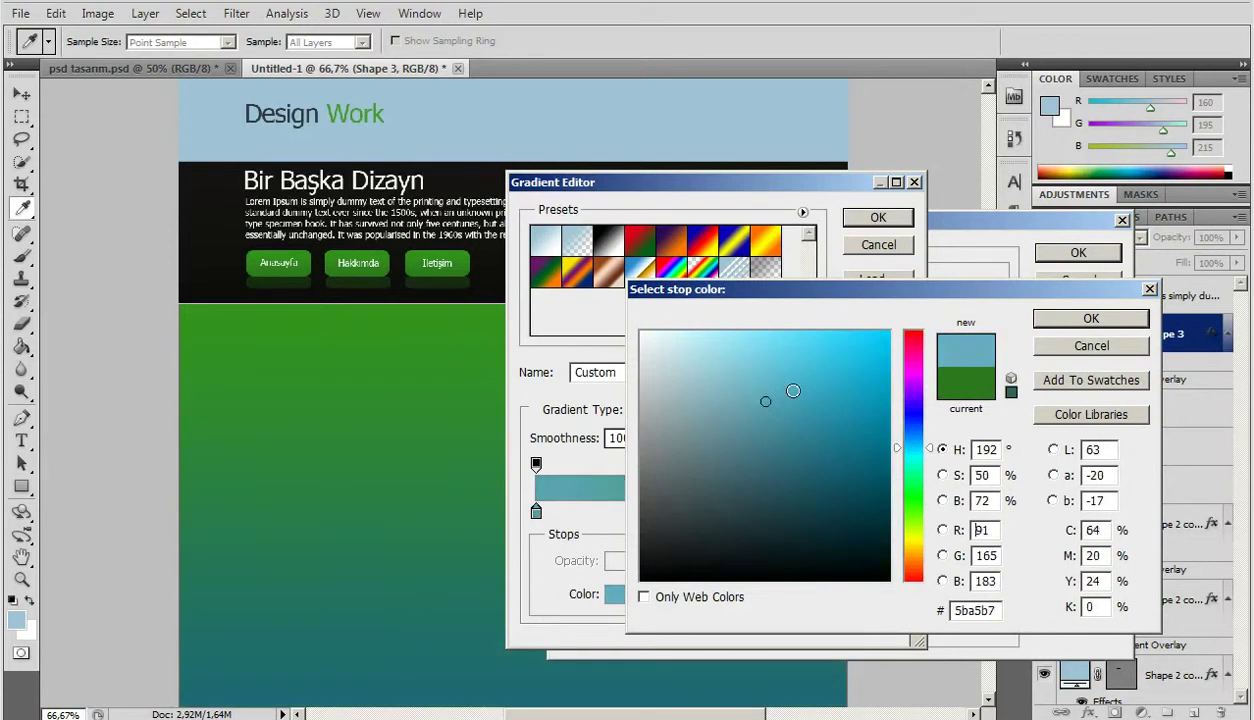
left_click(734, 386)
left_click(1090, 318)
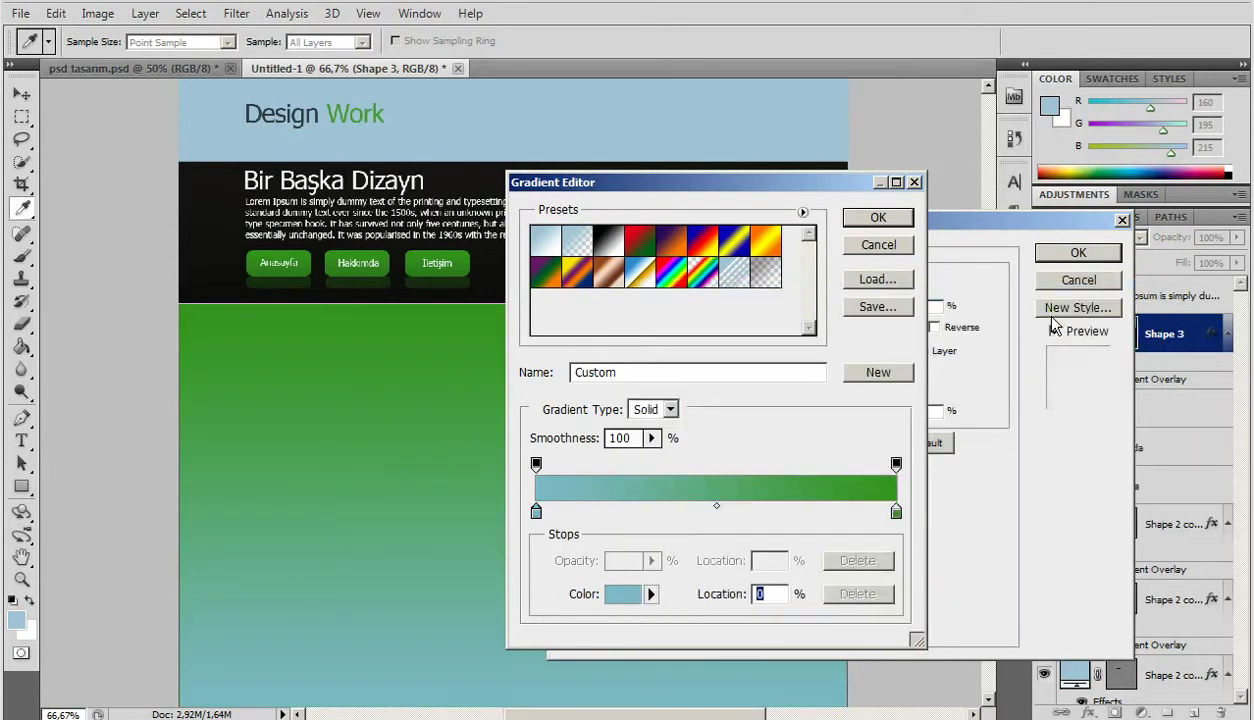
Step: Set the right colour stop to teal 1a7995 and apply the gradient overlay
double_click(896, 512)
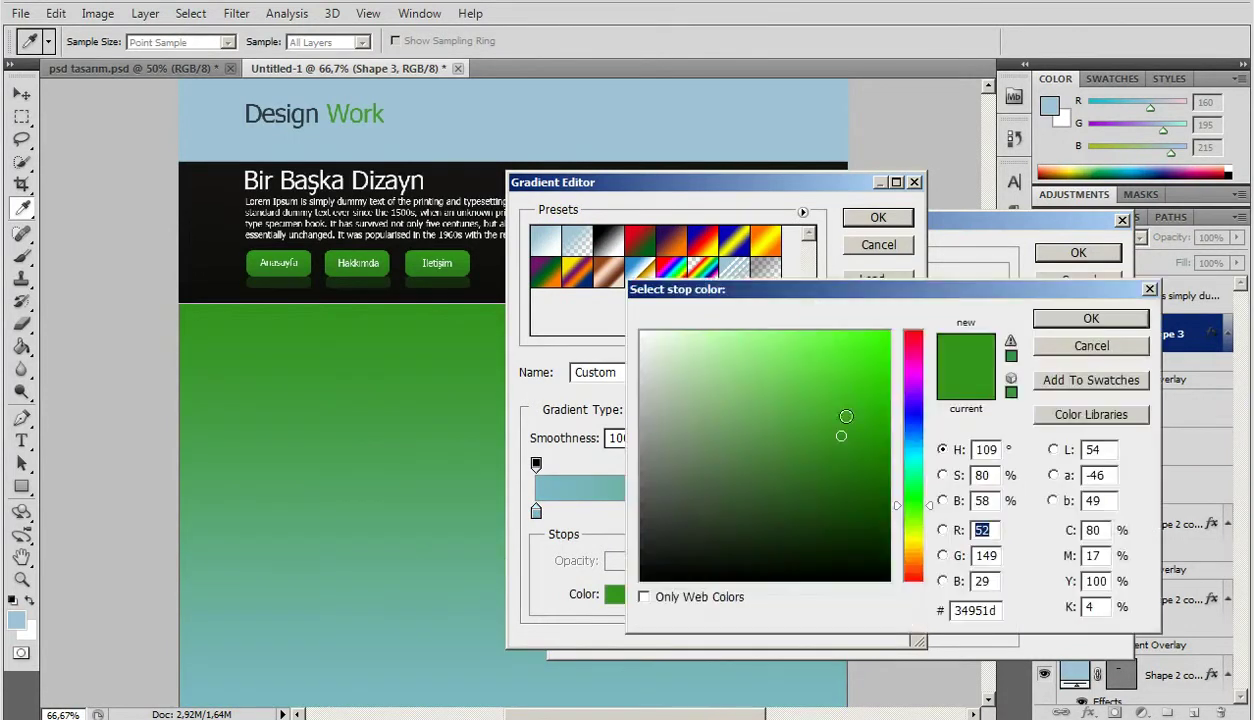
left_click_drag(912, 450, 912, 448)
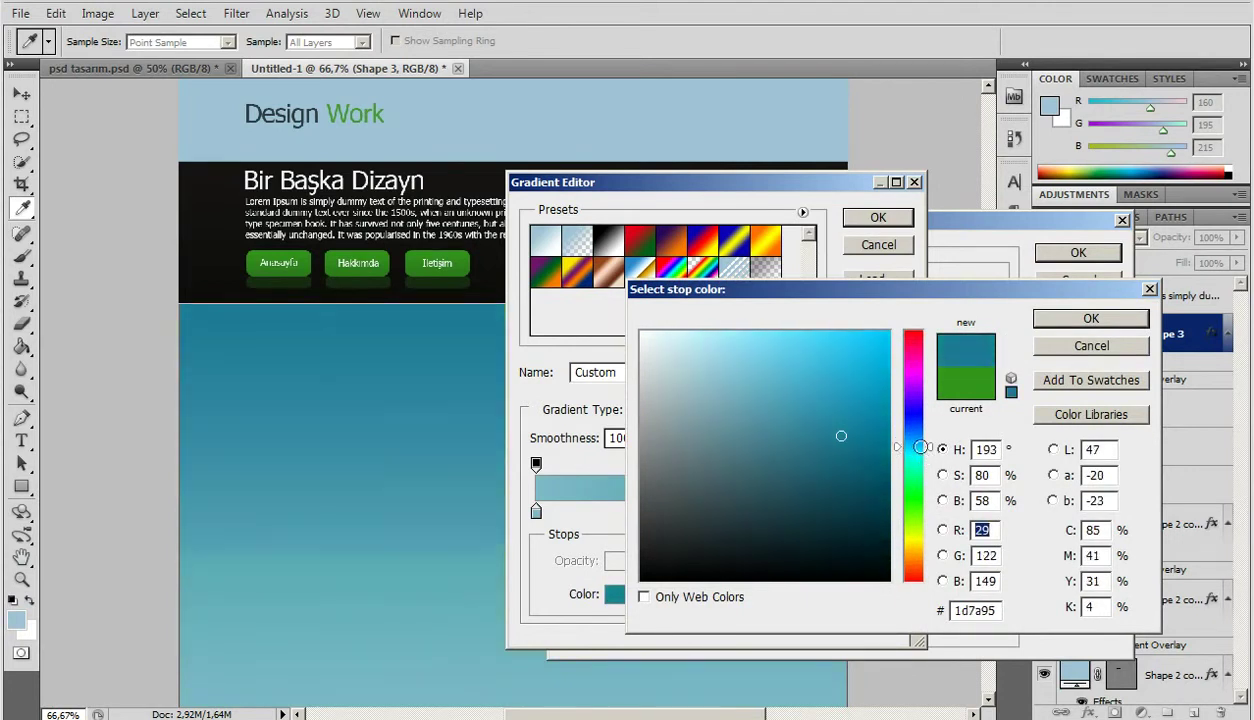
left_click(859, 407)
left_click_drag(859, 407, 854, 423)
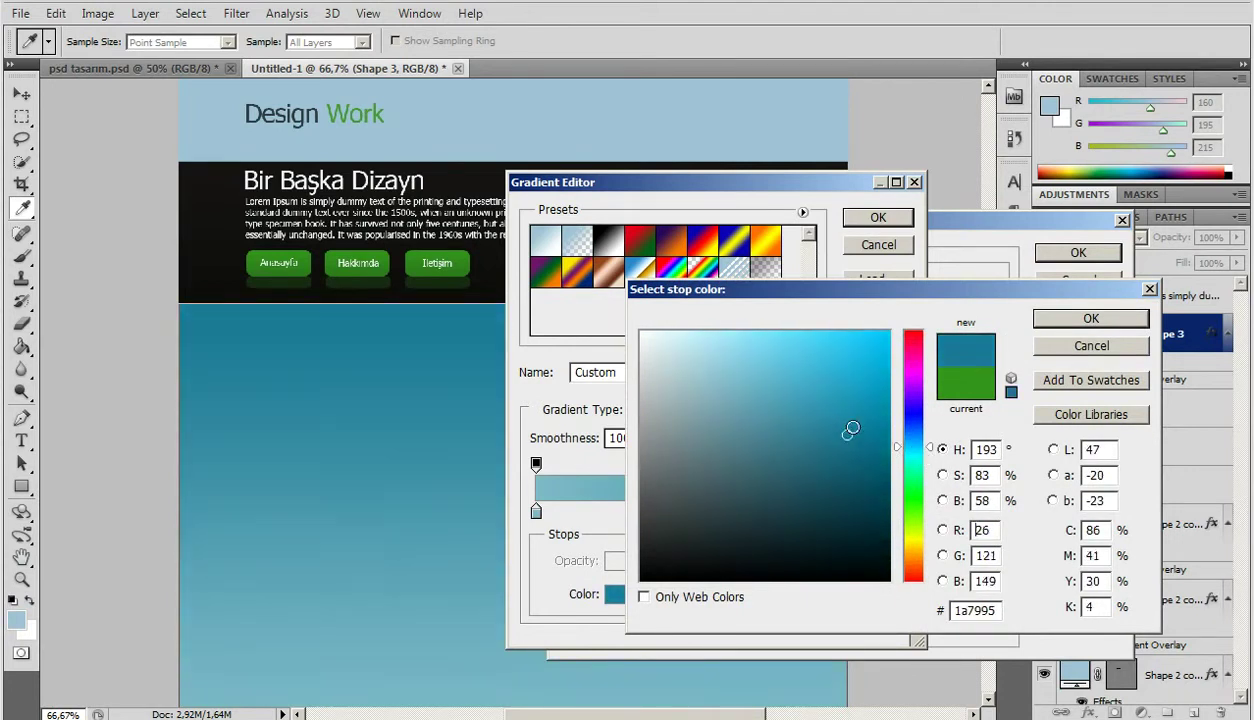
left_click(1062, 320)
left_click(876, 218)
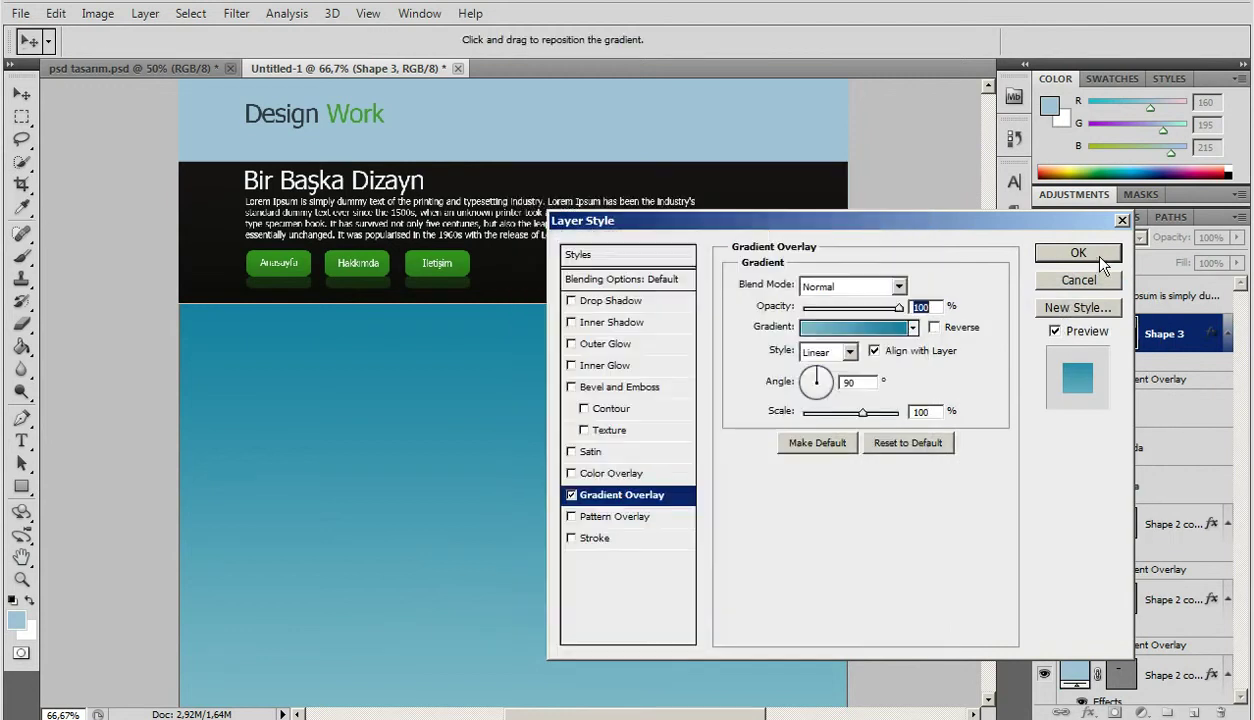
left_click(1078, 253)
scroll(680, 428, "down", 3)
Step: Delete a stray empty text layer and add a new layer above the Lorem Ipsum layer
scroll(680, 428, "up", 3)
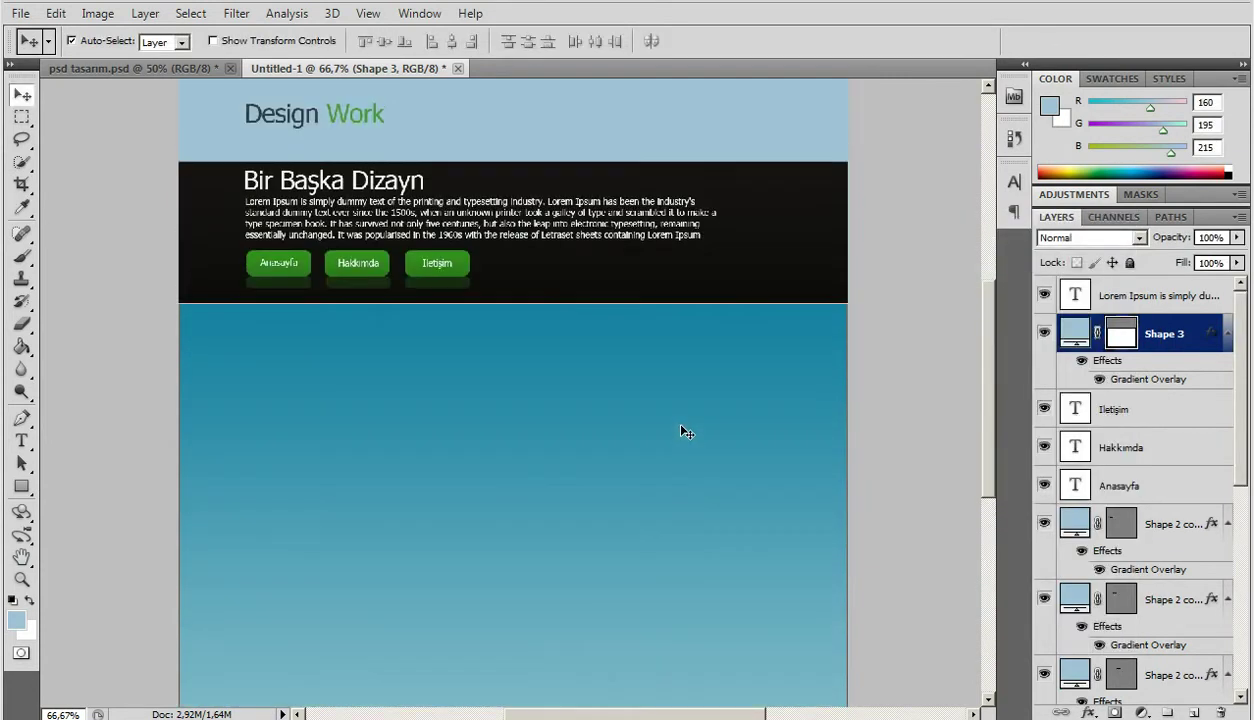
scroll(683, 430, "up", 2)
scroll(630, 468, "down", 3)
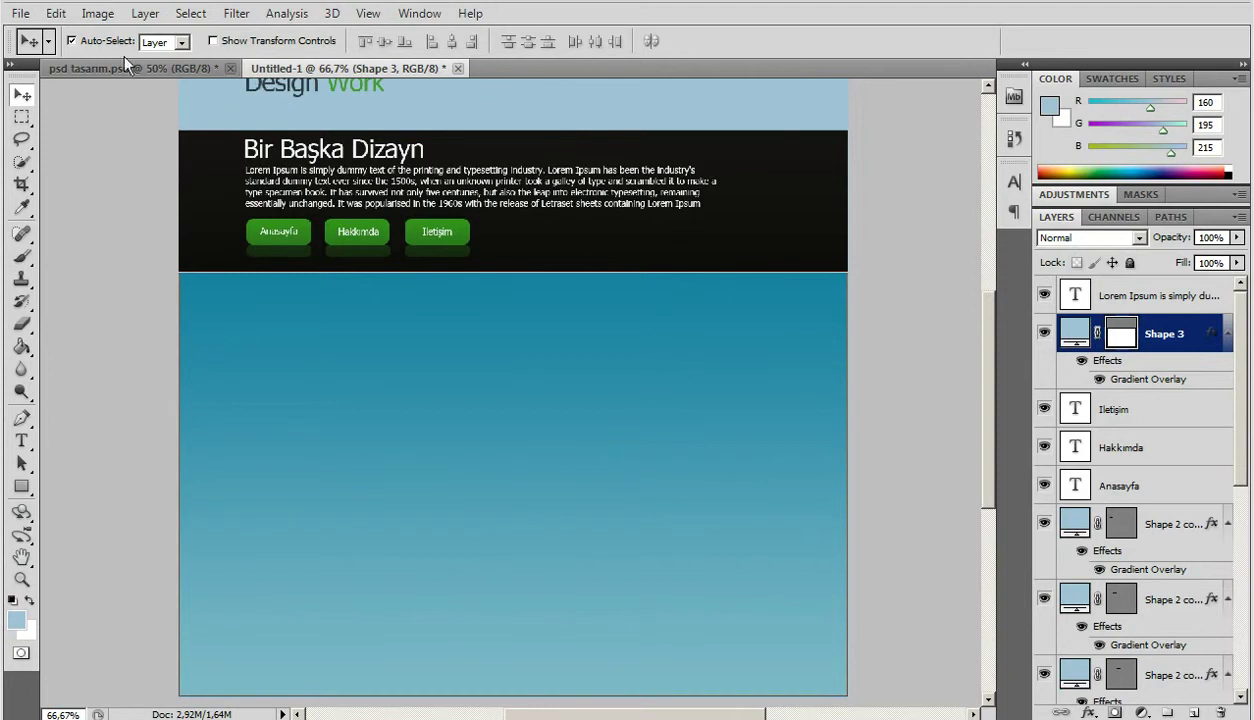
left_click(21, 440)
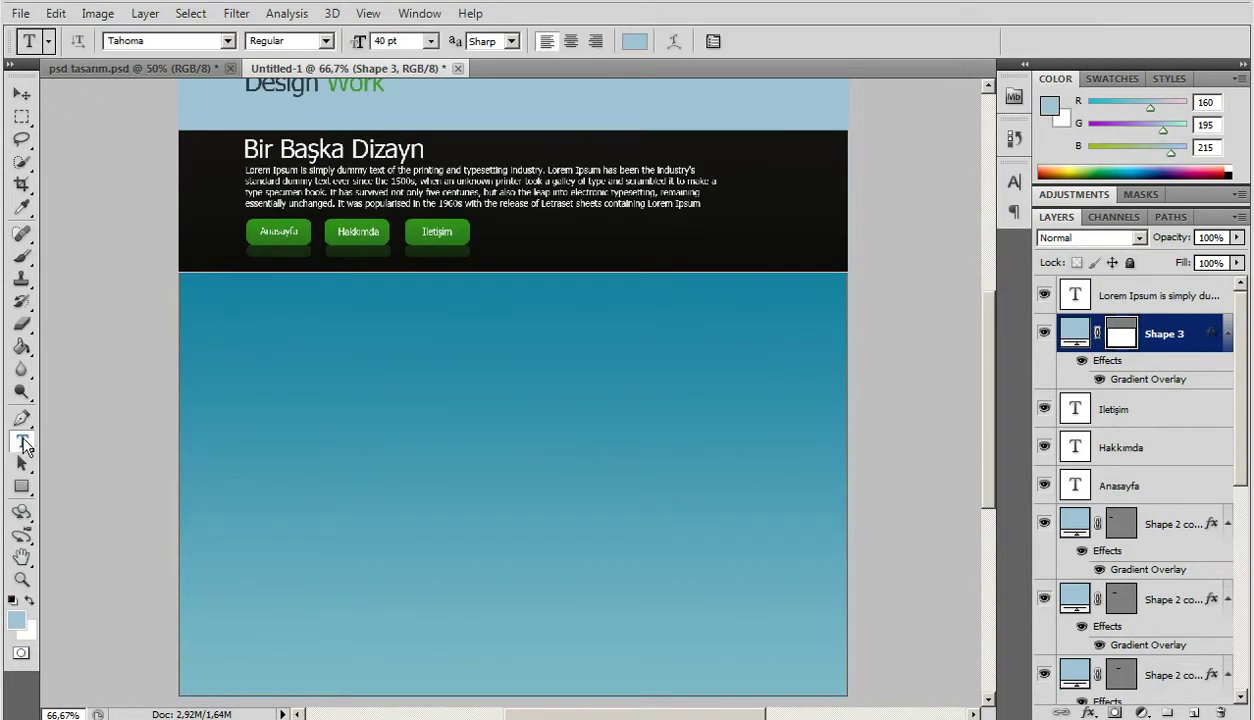
left_click(252, 318)
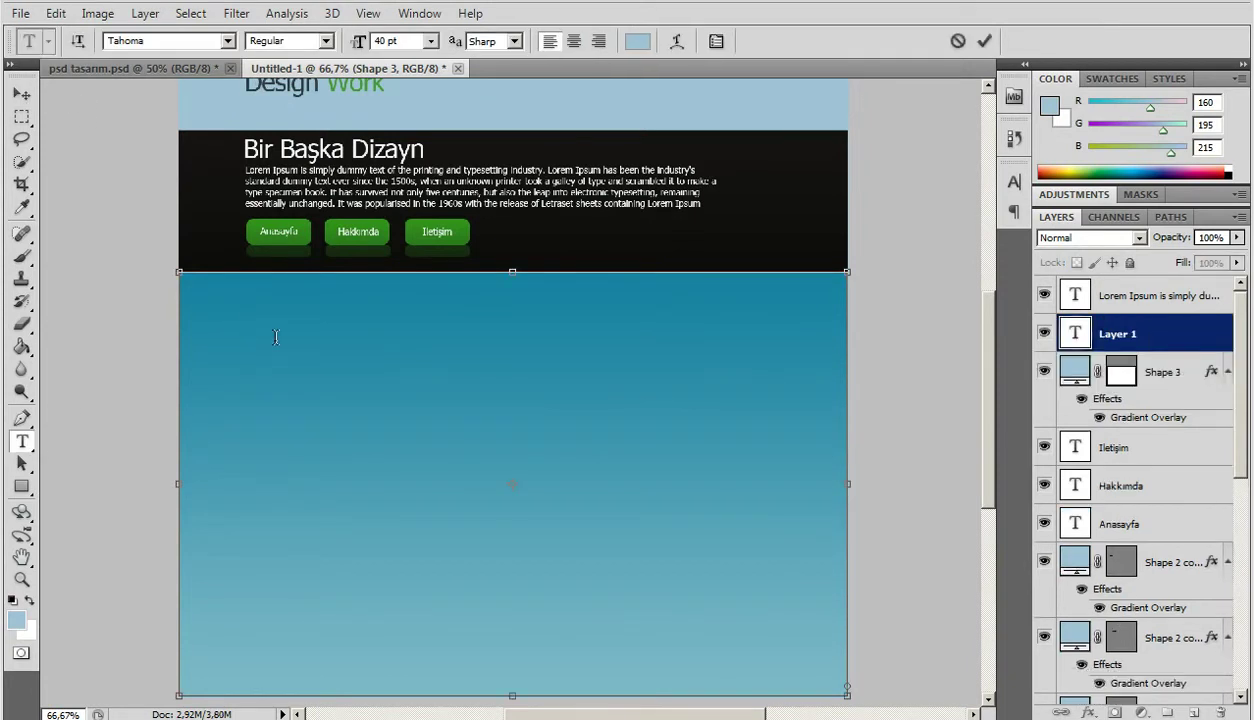
left_click(1143, 340)
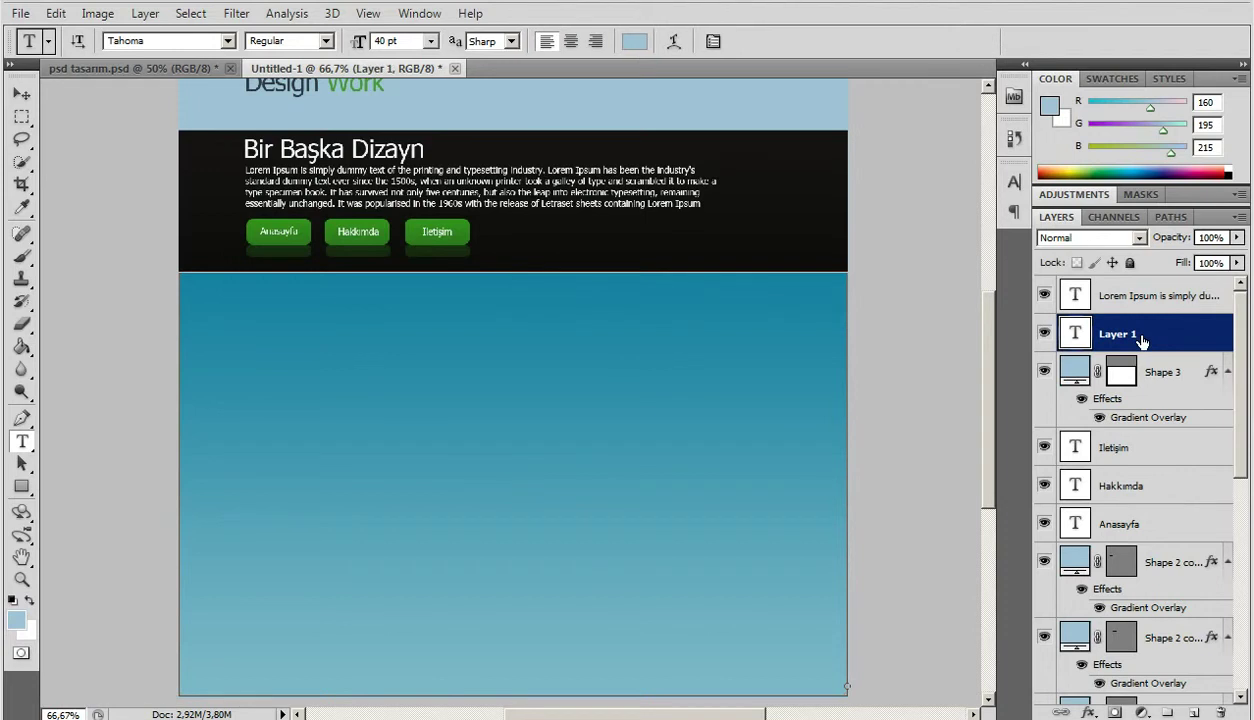
right_click(1143, 340)
left_click(1007, 318)
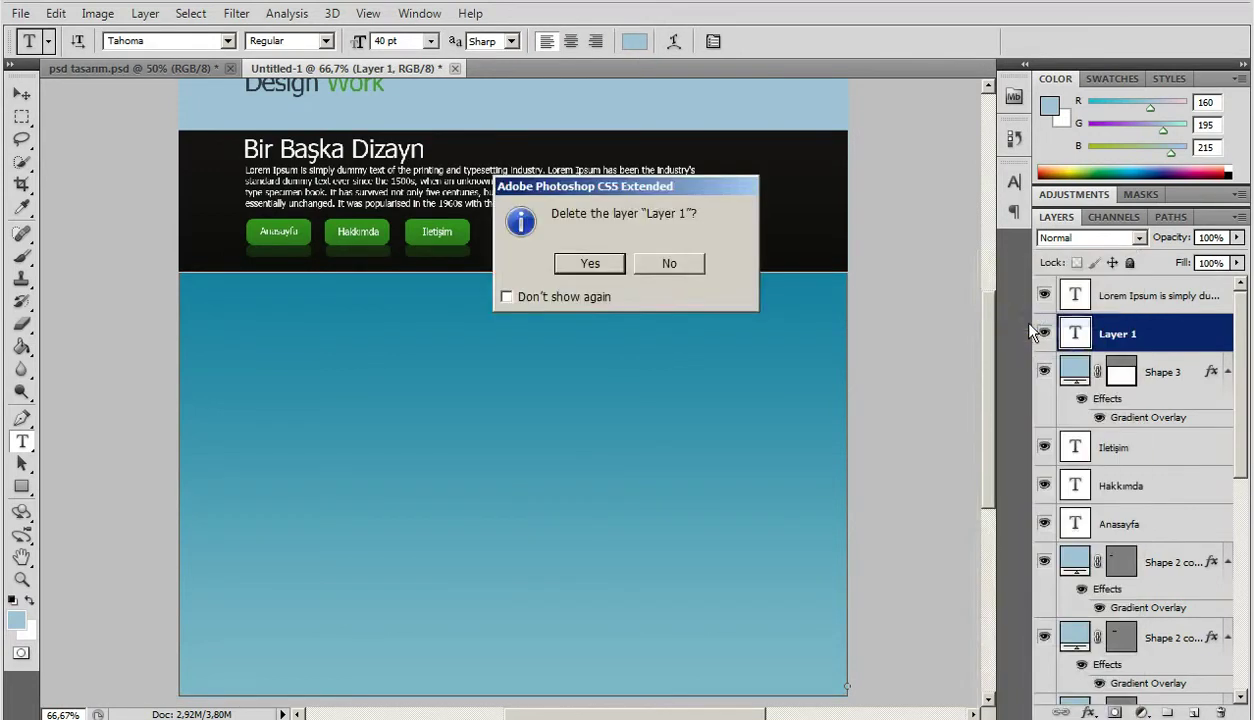
left_click(589, 263)
left_click(1134, 298)
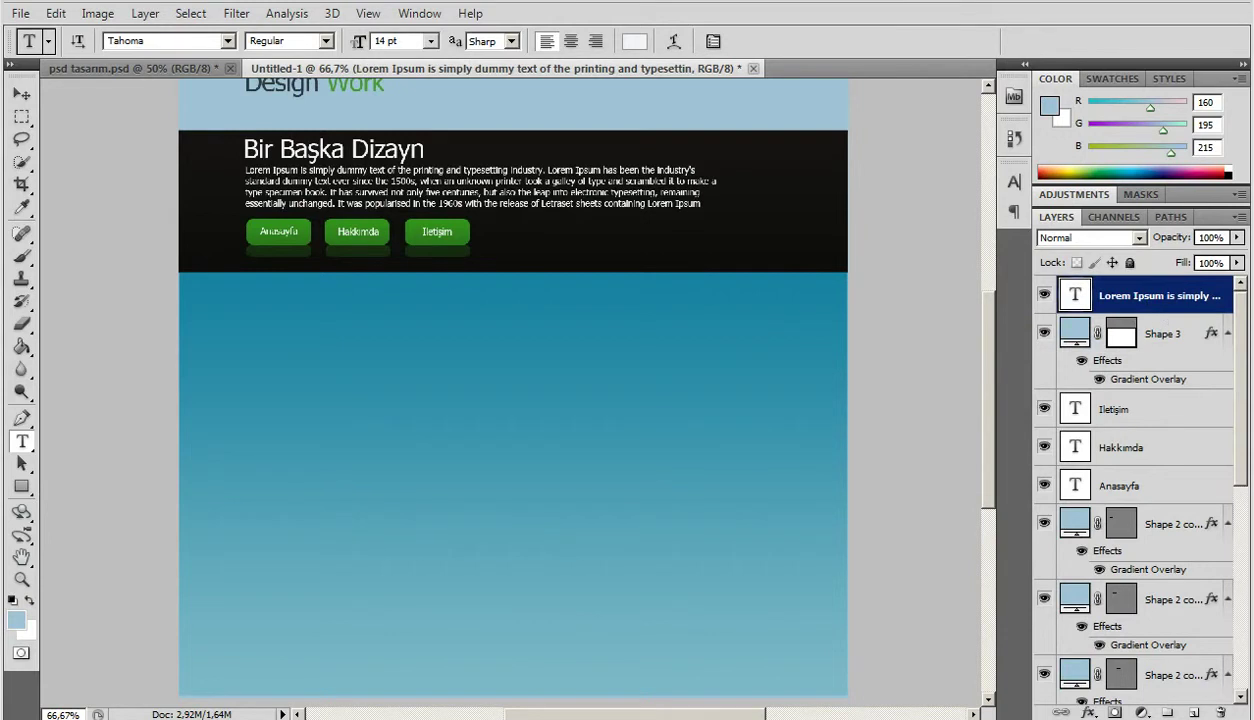
left_click(1193, 712)
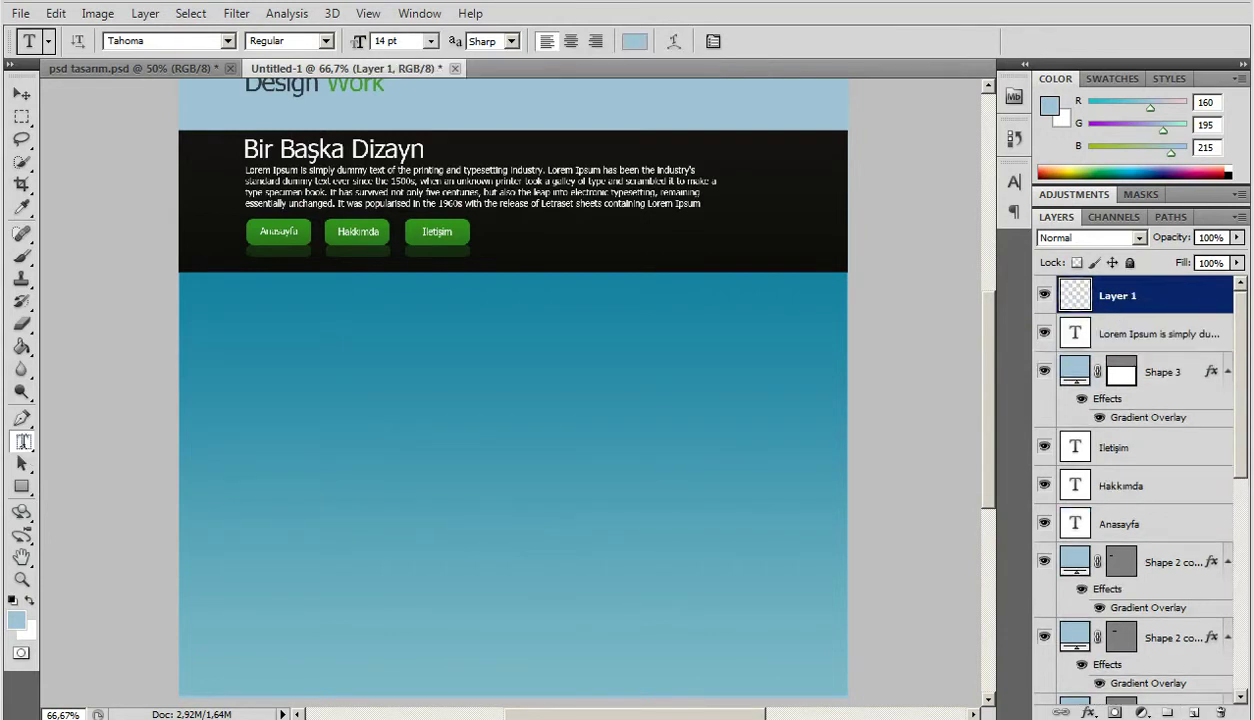
Step: Add the 'Hakkımızda' heading at 25 pt at the top left of the content area
left_click(251, 308)
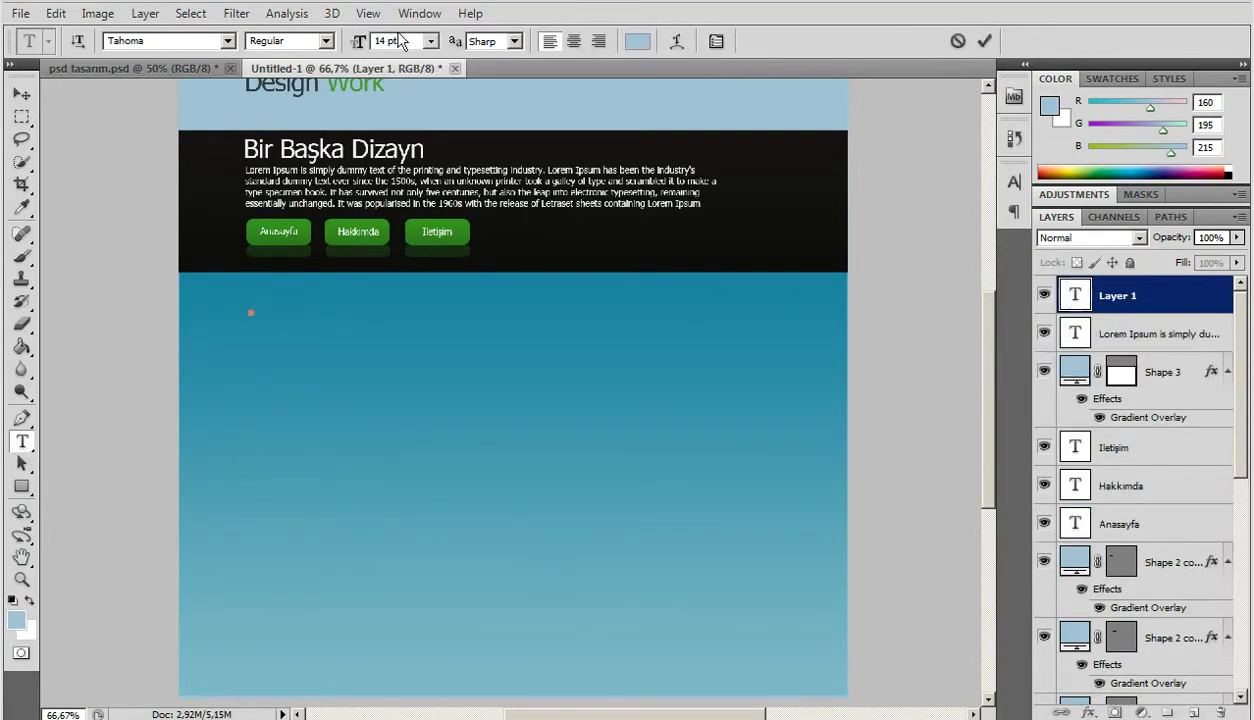
type("25")
key("Return")
type("Hakkımızda")
left_click(21, 94)
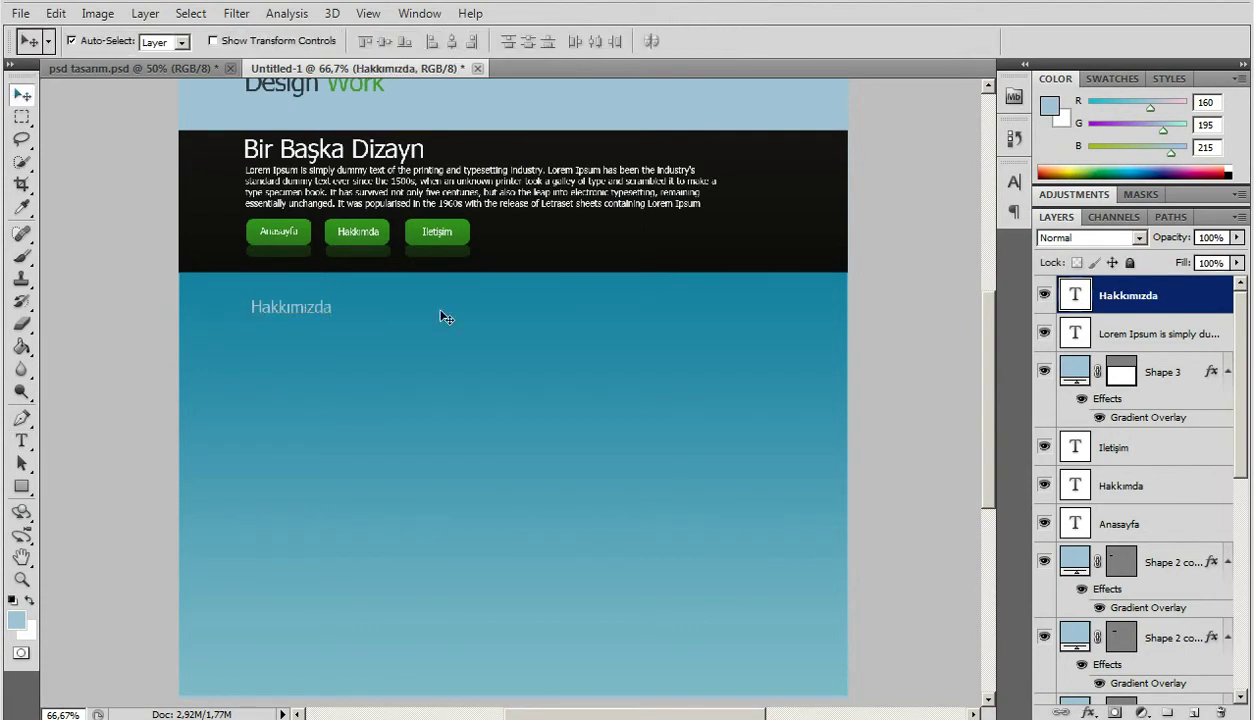
Step: Recolour the Hakkımızda heading near-white fafbfc
double_click(1074, 294)
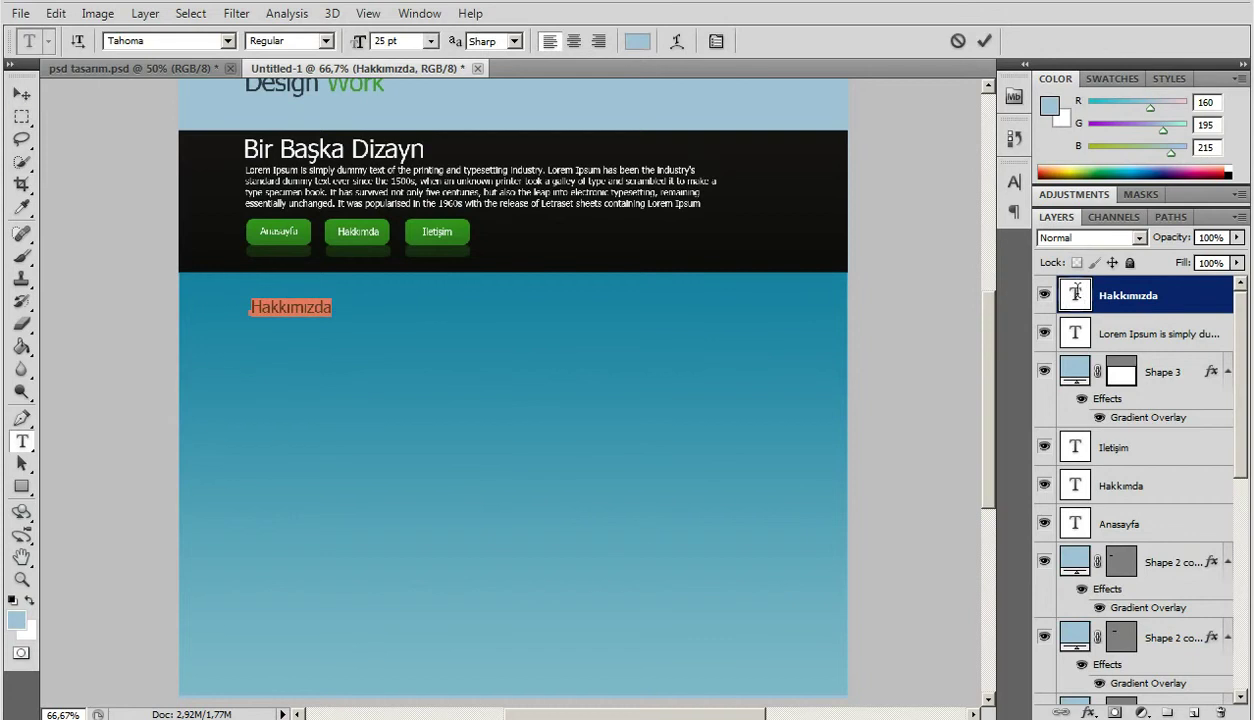
left_click(641, 47)
left_click(643, 334)
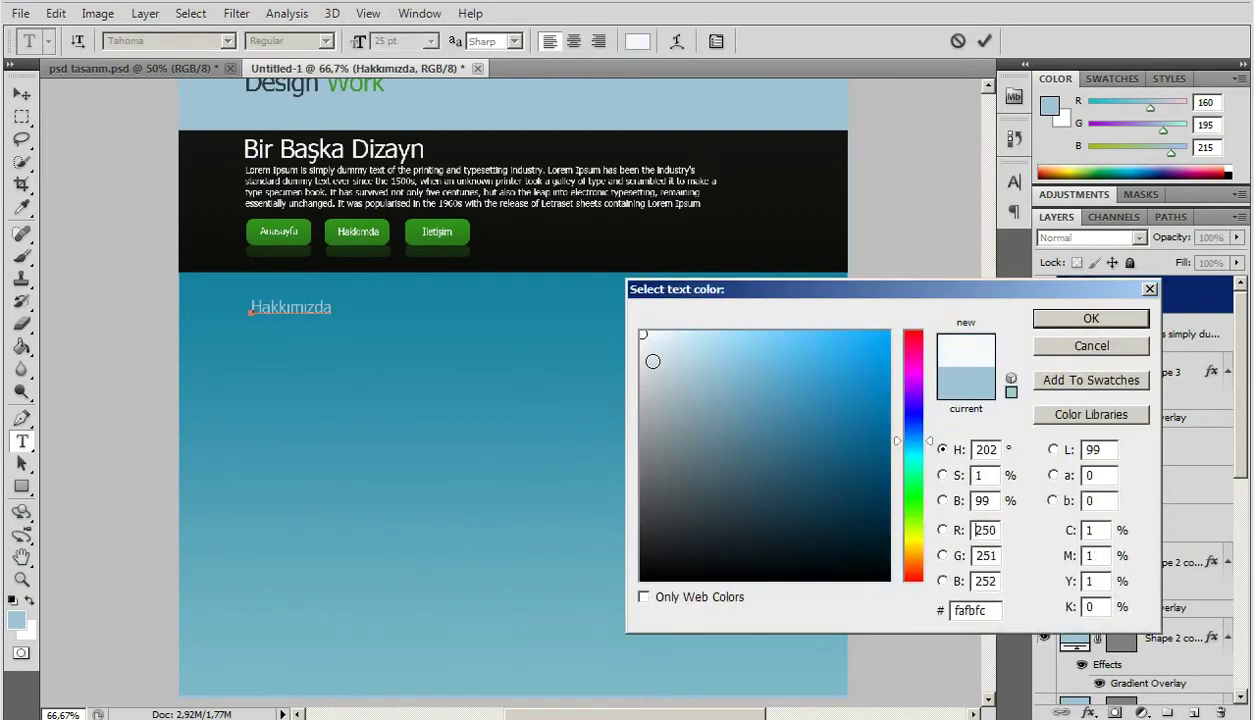
left_click(1088, 319)
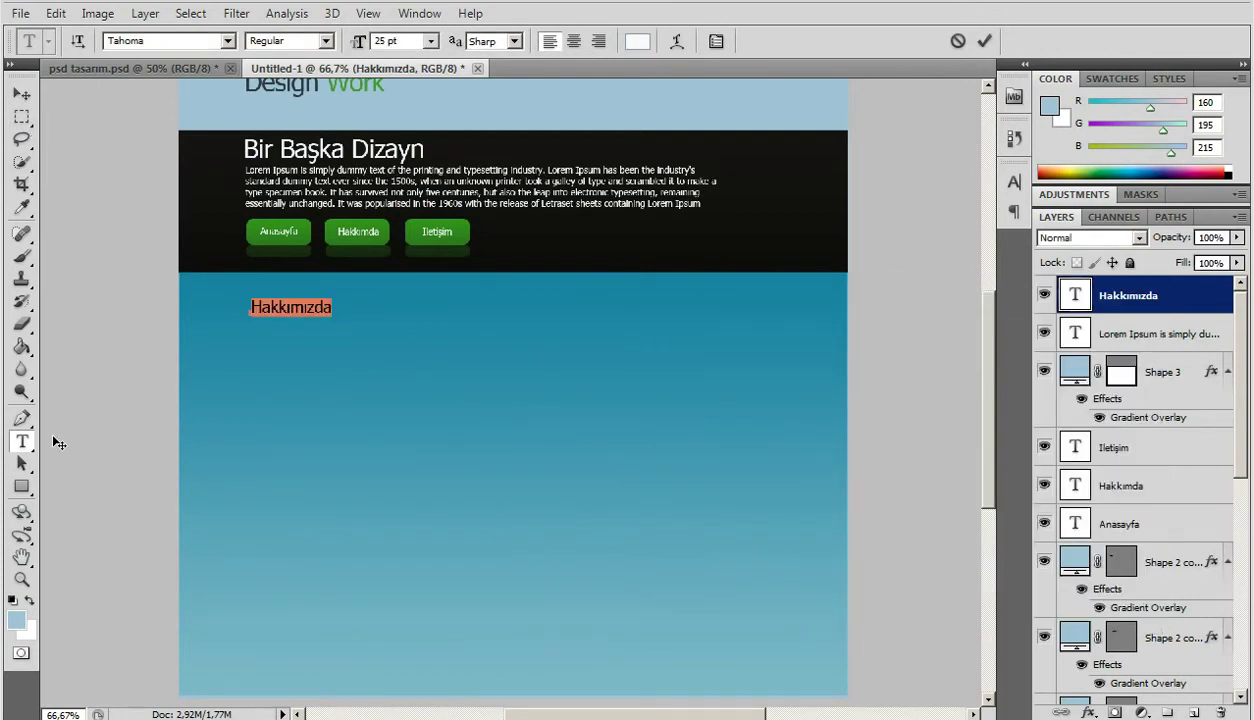
left_click(258, 312)
left_click(21, 93)
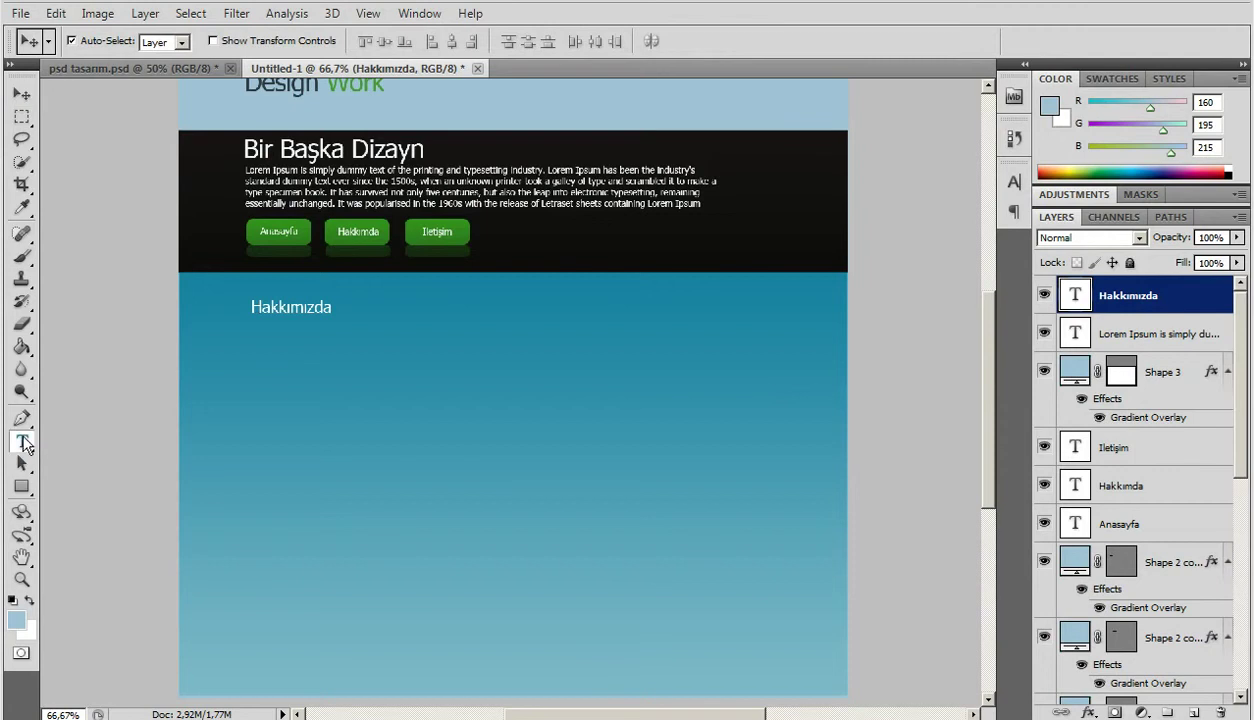
Step: Add the 'Son Çalışmamız' heading to the right of Hakkımızda
left_click(22, 441)
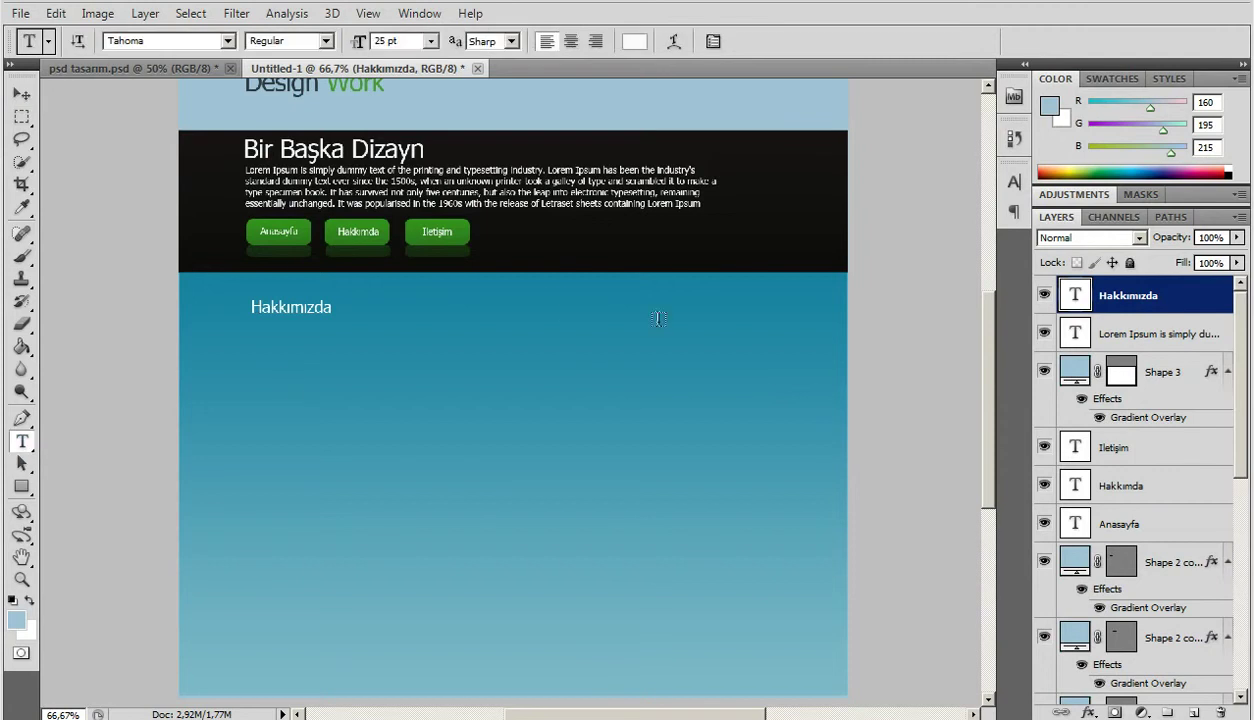
left_click(519, 309)
type("Son Çalışmamız")
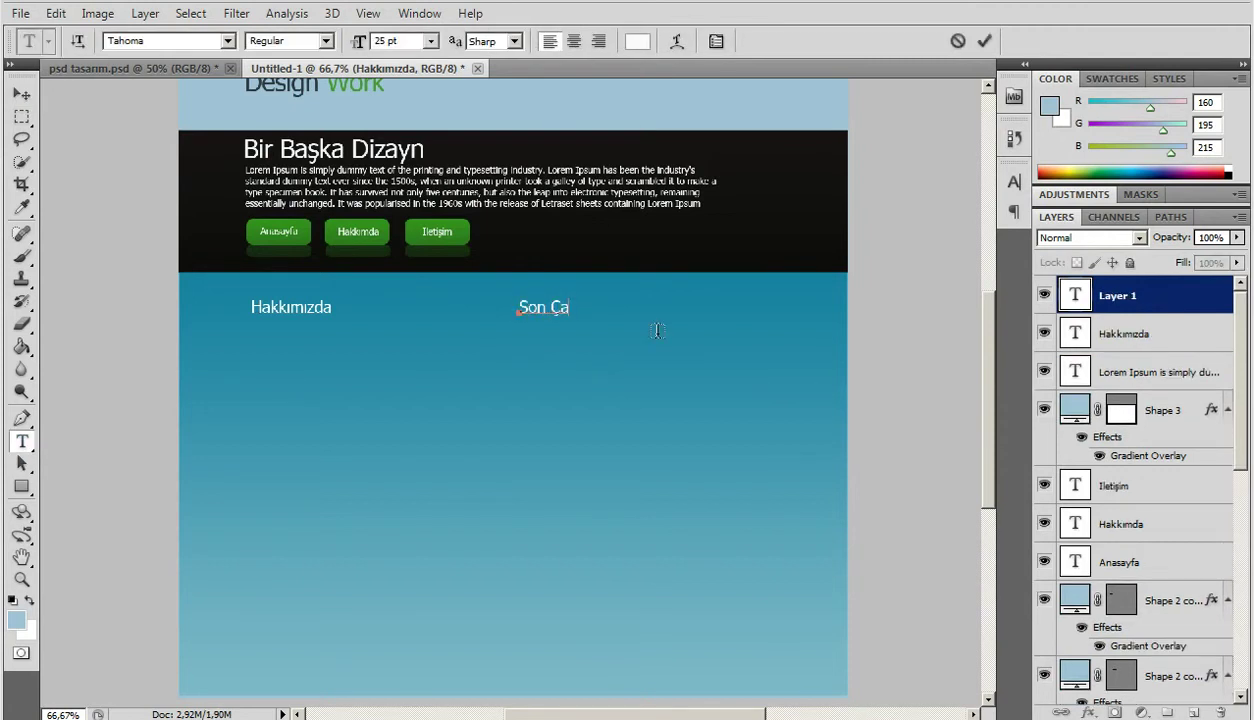
left_click(21, 93)
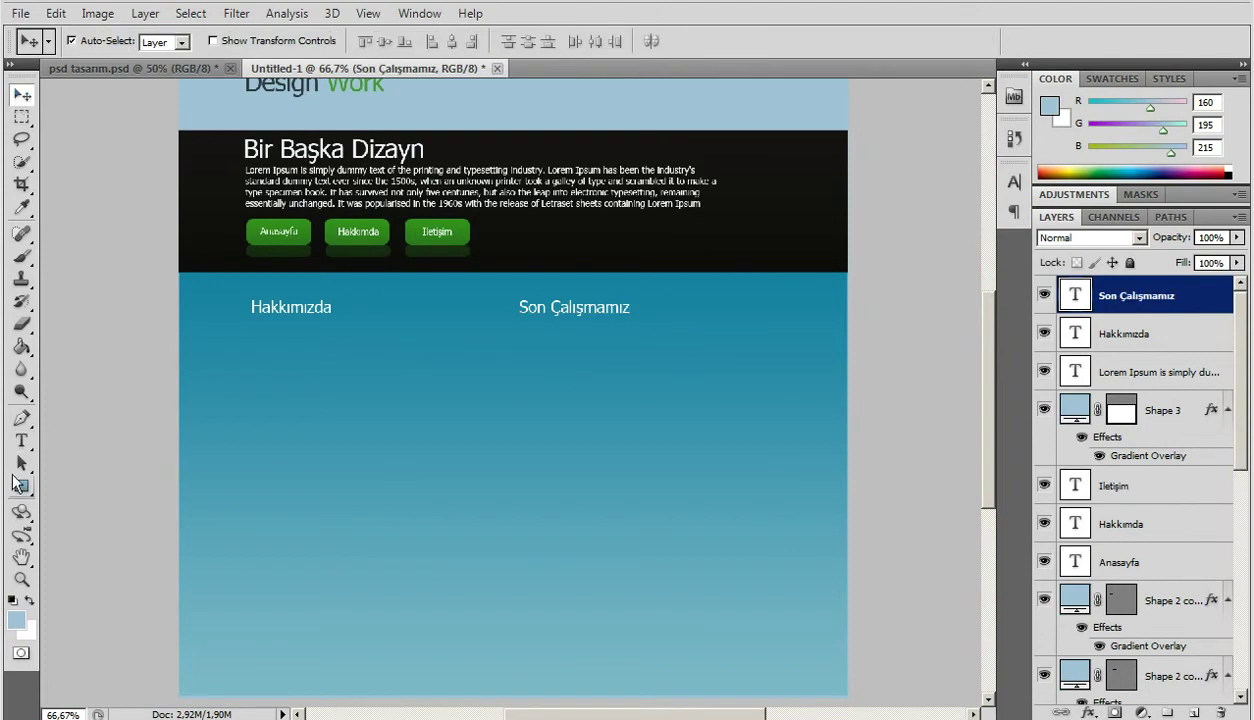
left_click(21, 484)
Step: Draw Line Tool underlines beneath the Hakkımızda and Son Çalışmamız headings
right_click(21, 484)
left_click(100, 556)
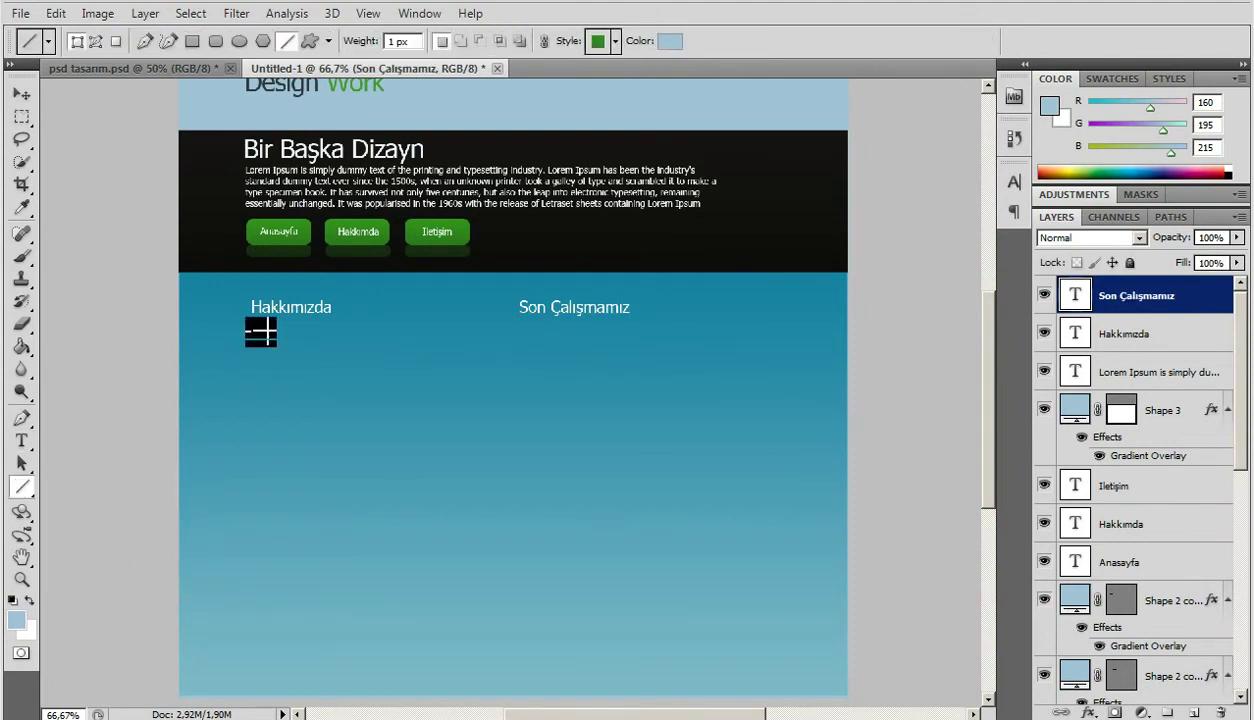
left_click_drag(250, 324, 445, 324)
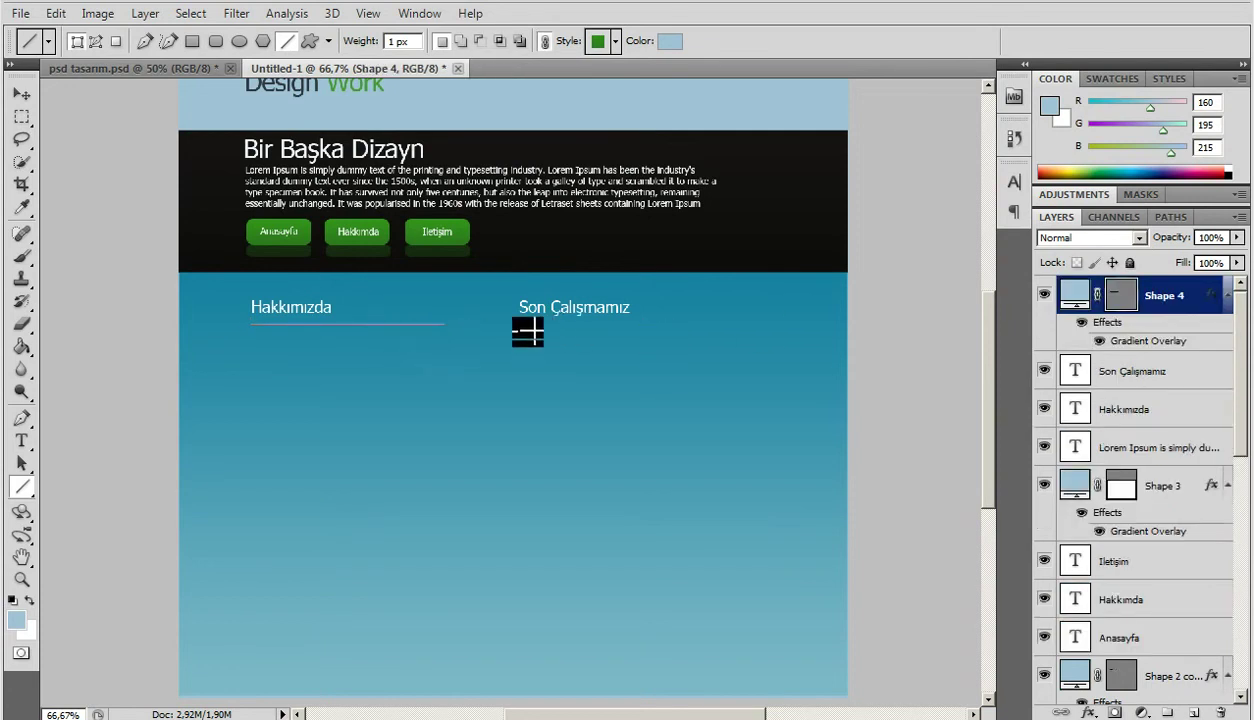
left_click_drag(520, 324, 795, 324)
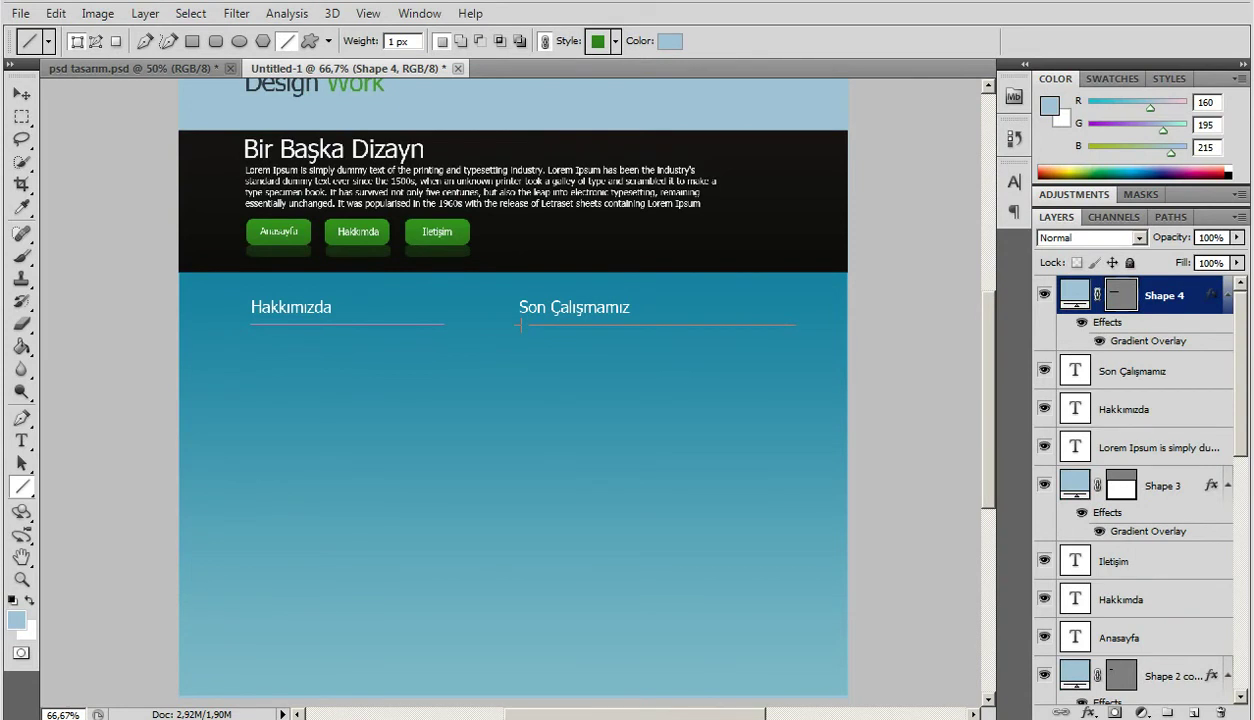
Step: Give the first underline (Shape 4) a near-white Color Overlay
left_click(1118, 373)
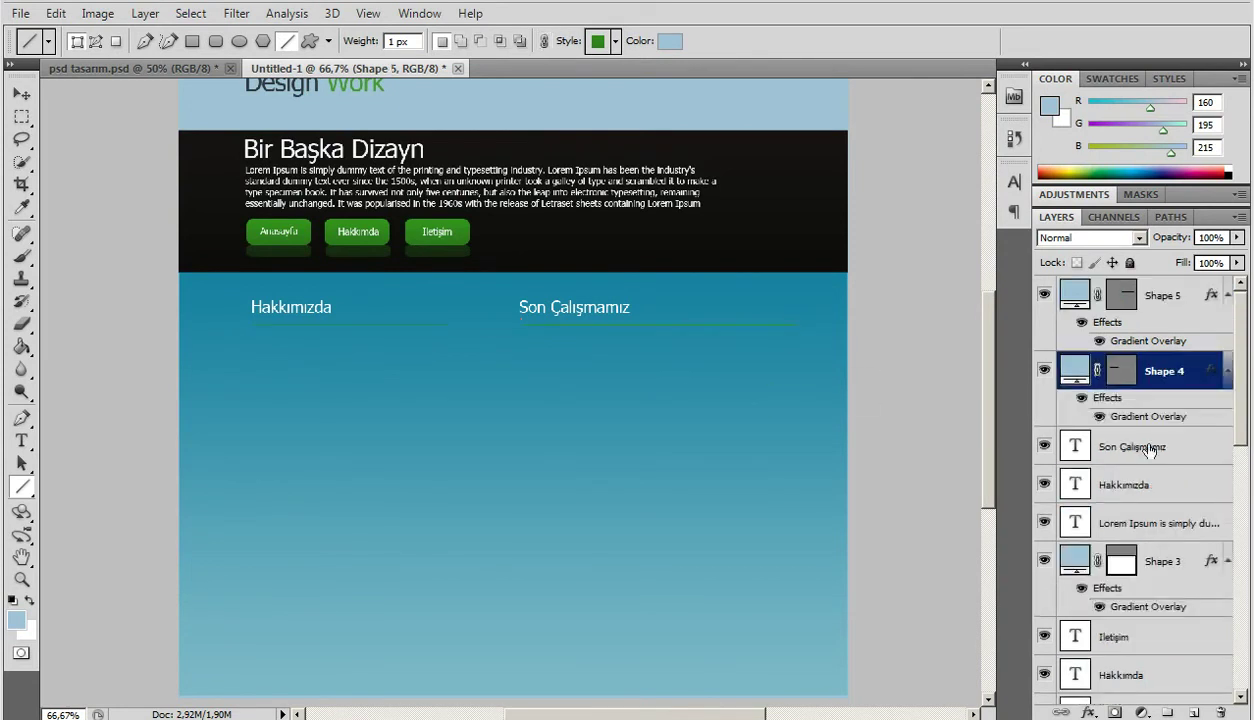
left_click(1087, 711)
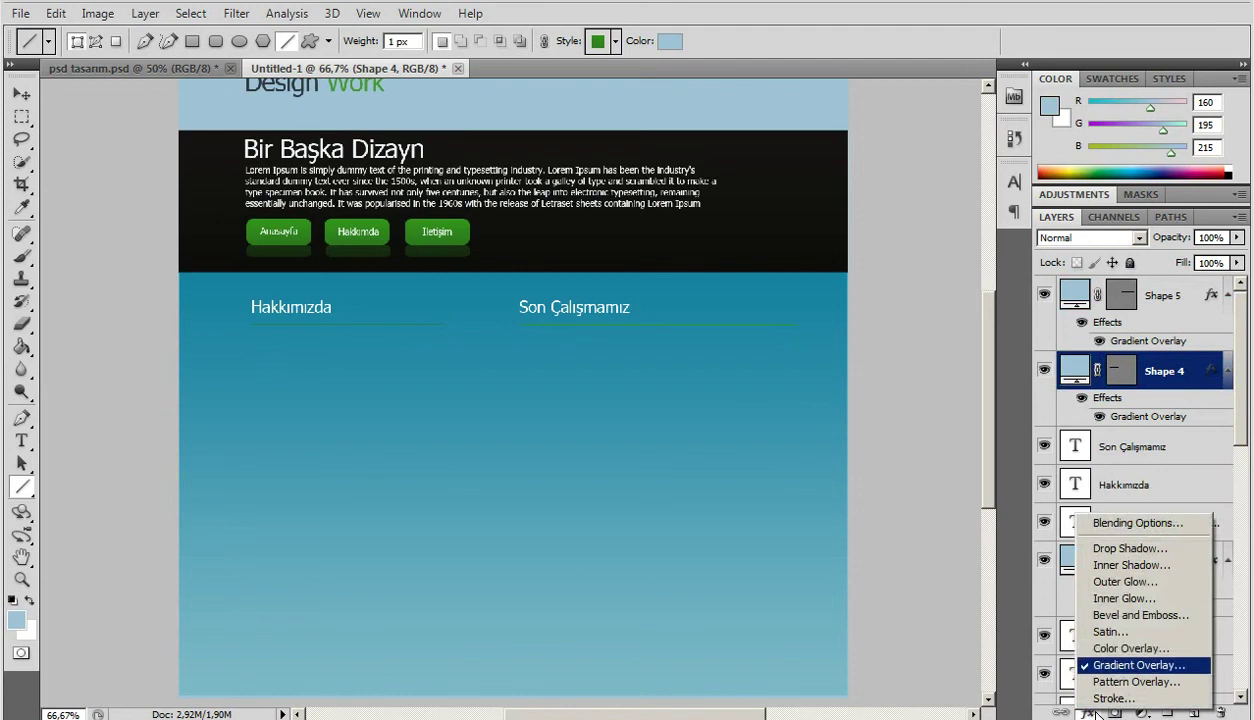
left_click(1116, 650)
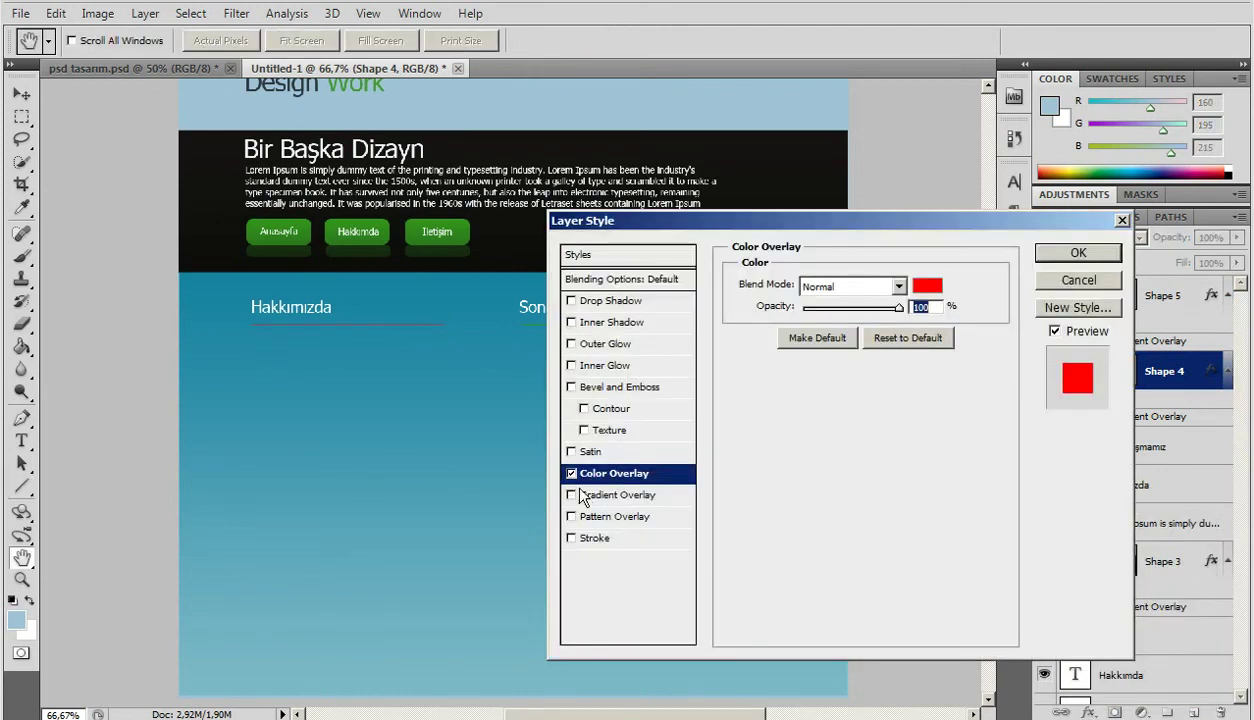
left_click(927, 286)
left_click_drag(722, 350, 641, 333)
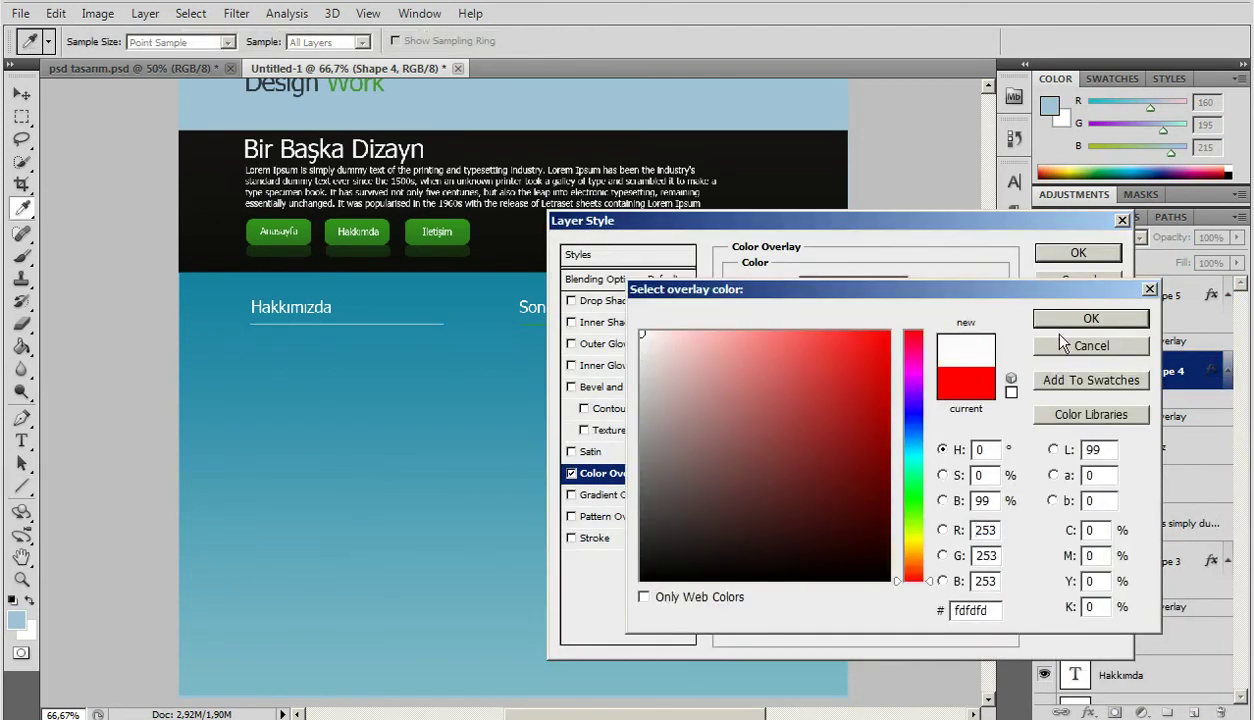
left_click(1089, 318)
left_click(1042, 250)
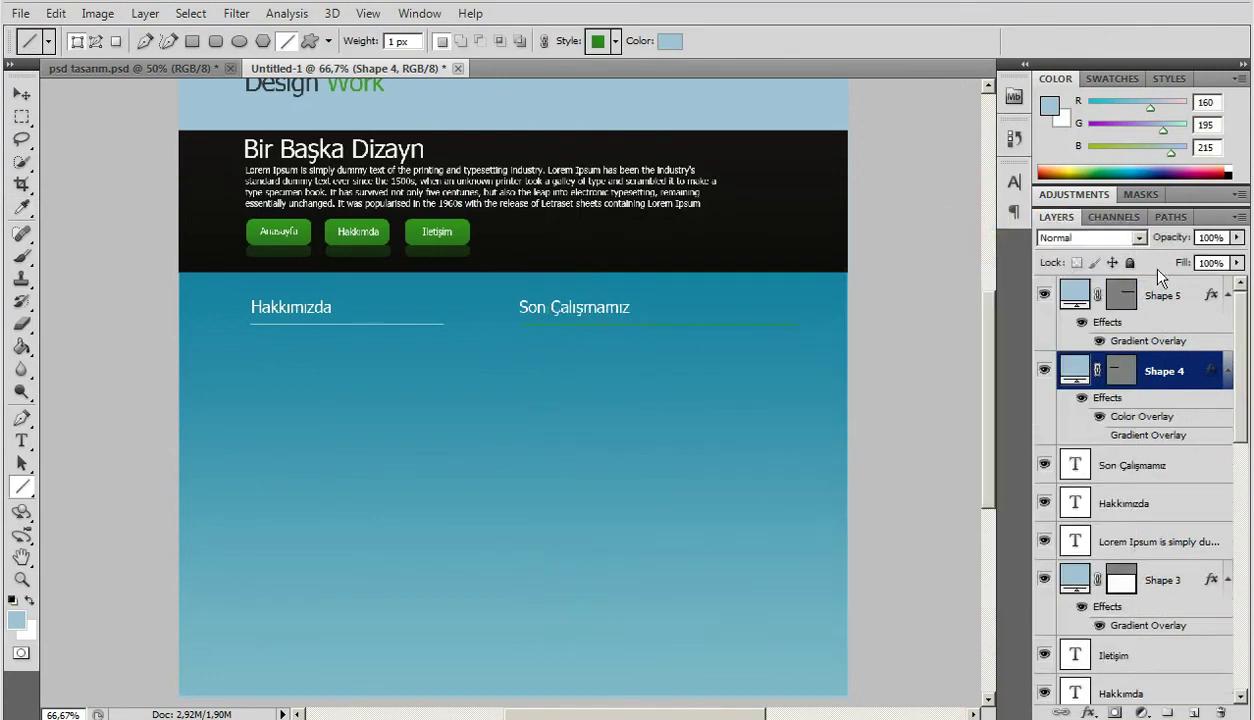
Step: Replace Shape 5's Gradient Overlay with a white Color Overlay
left_click(1135, 298)
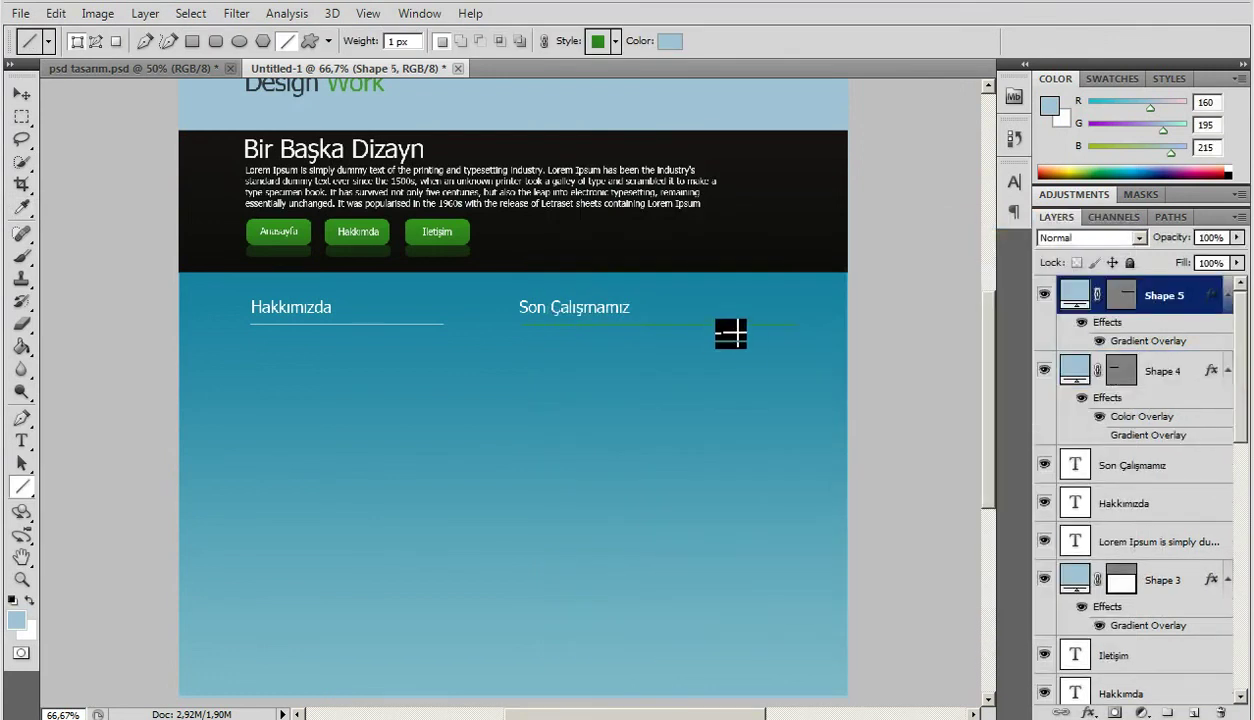
left_click(1089, 712)
left_click(1115, 664)
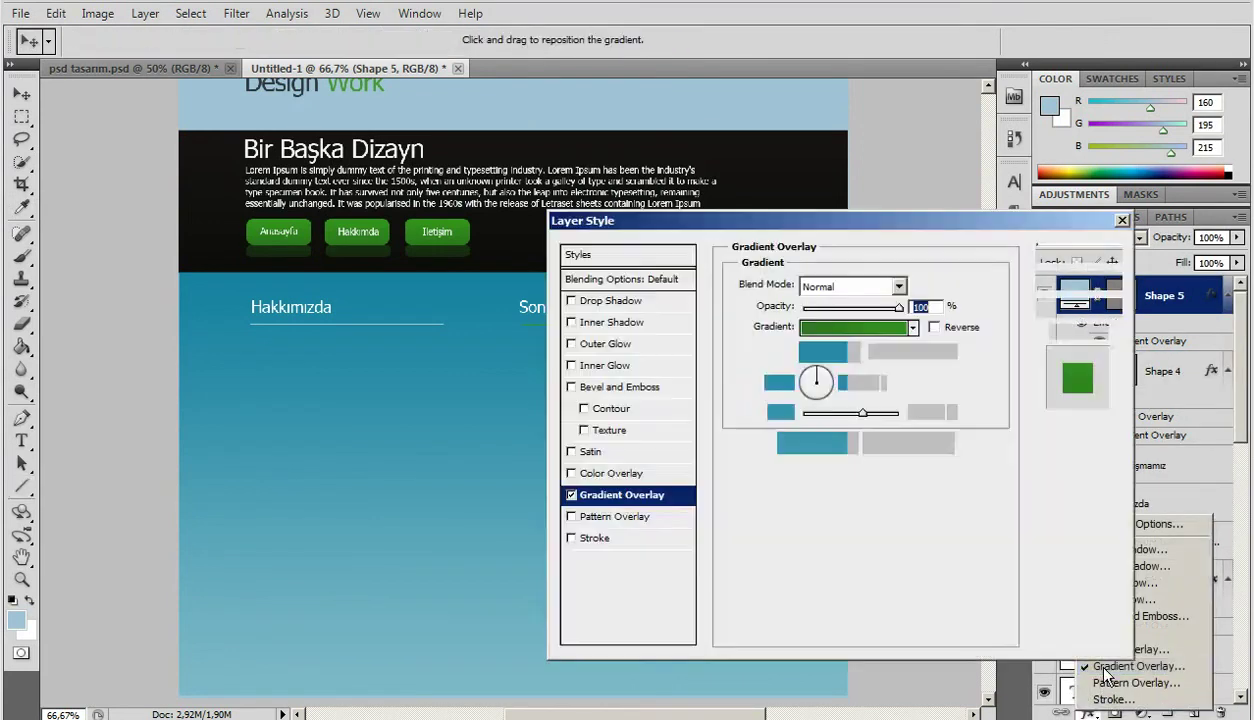
left_click(571, 495)
left_click(571, 473)
left_click(596, 477)
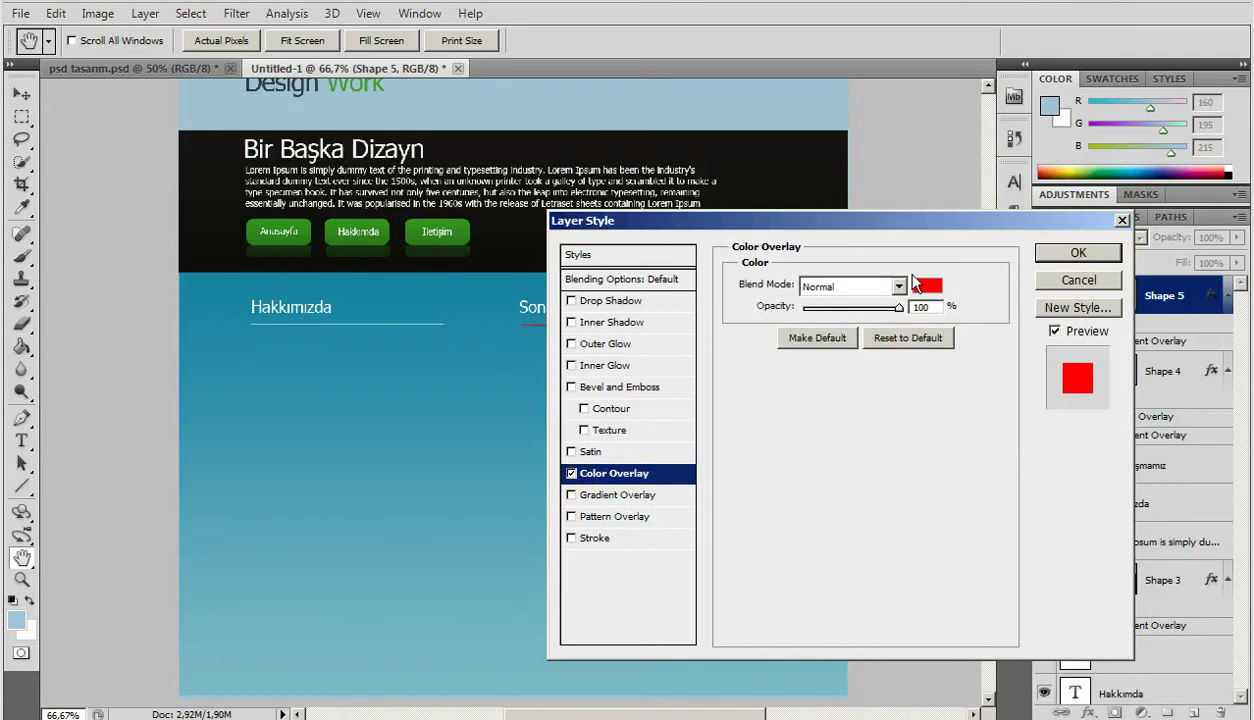
left_click(922, 283)
left_click(641, 335)
left_click(1091, 318)
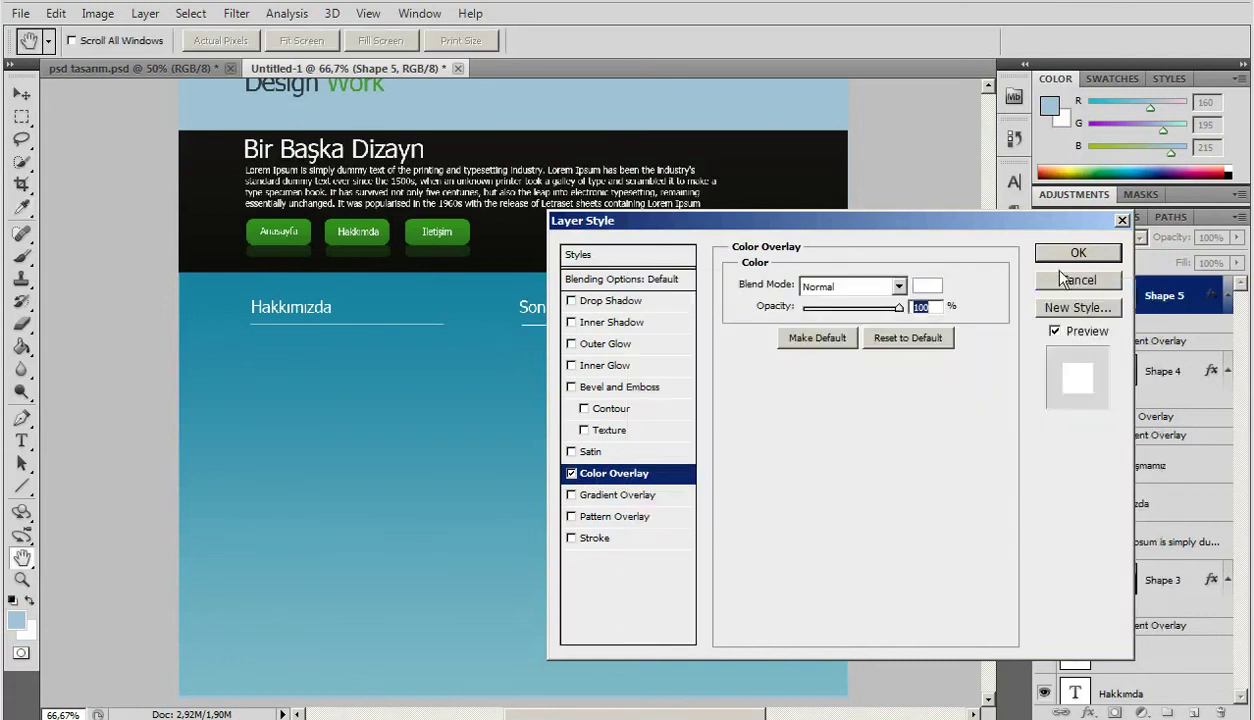
left_click(1044, 254)
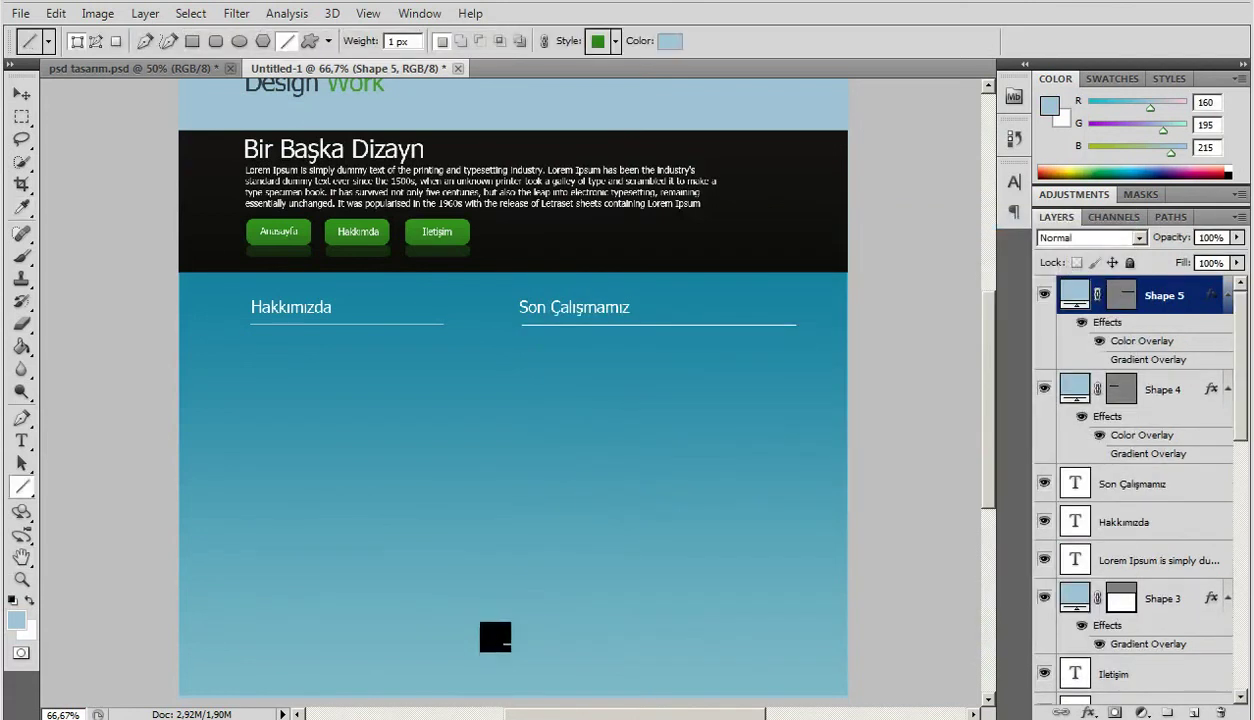